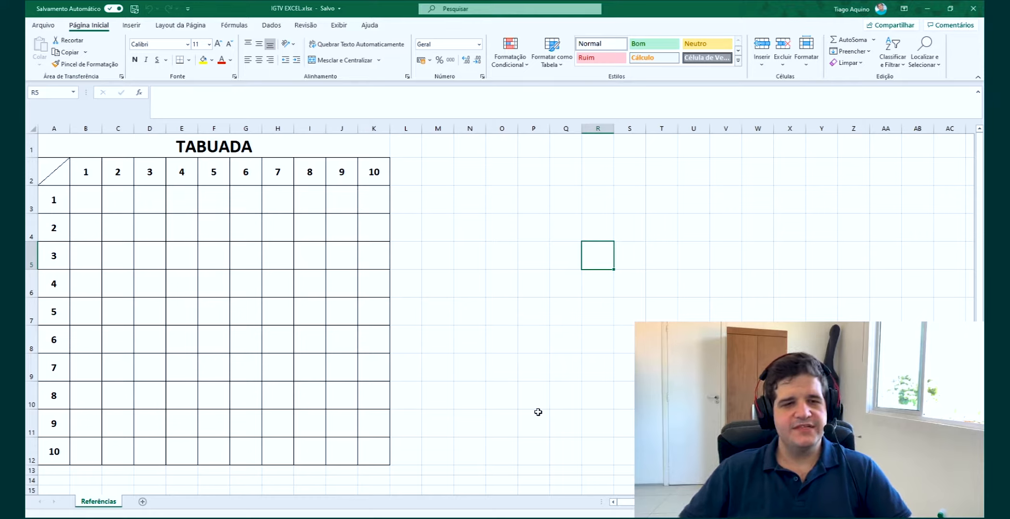
click(475, 205)
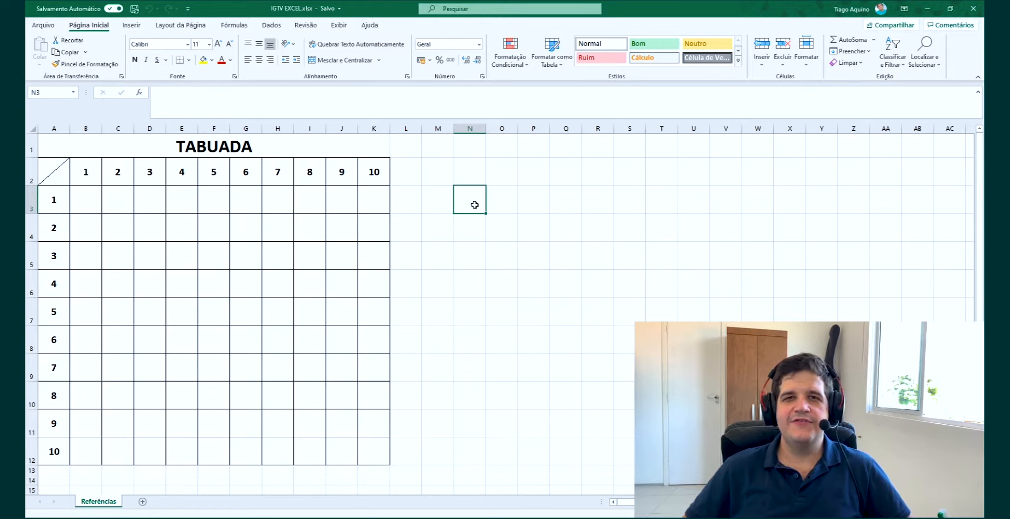
click(440, 200)
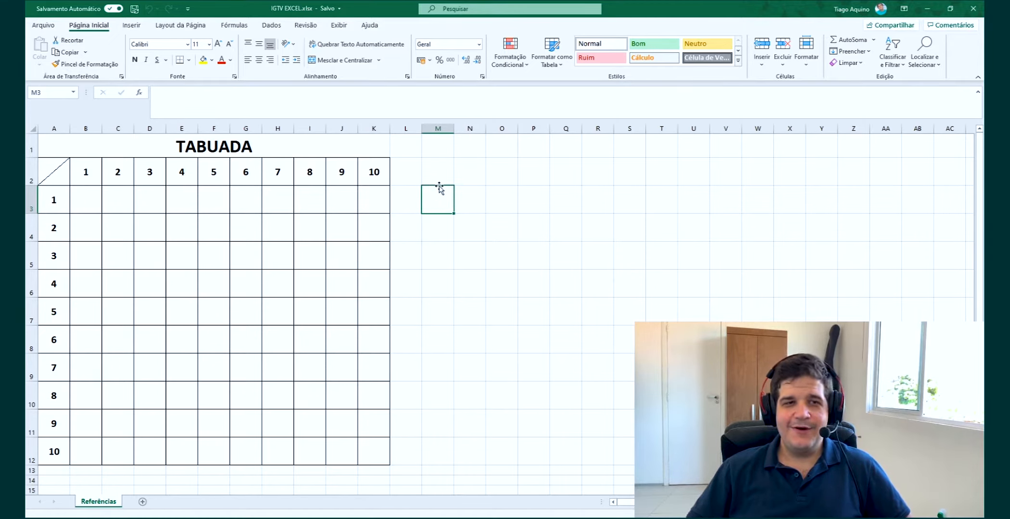
click(434, 174)
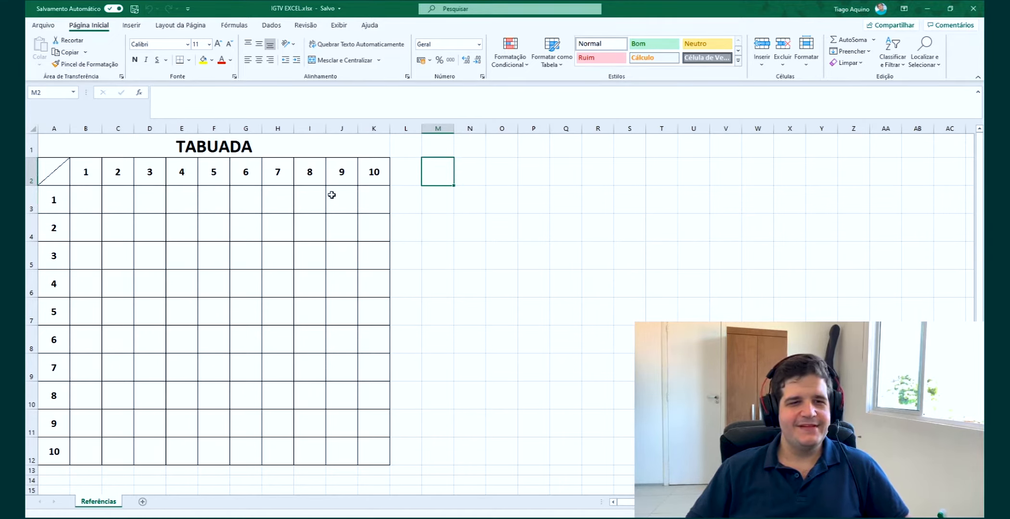
Enter a formula in B3 that references cell L3 (=L3).
click(86, 201)
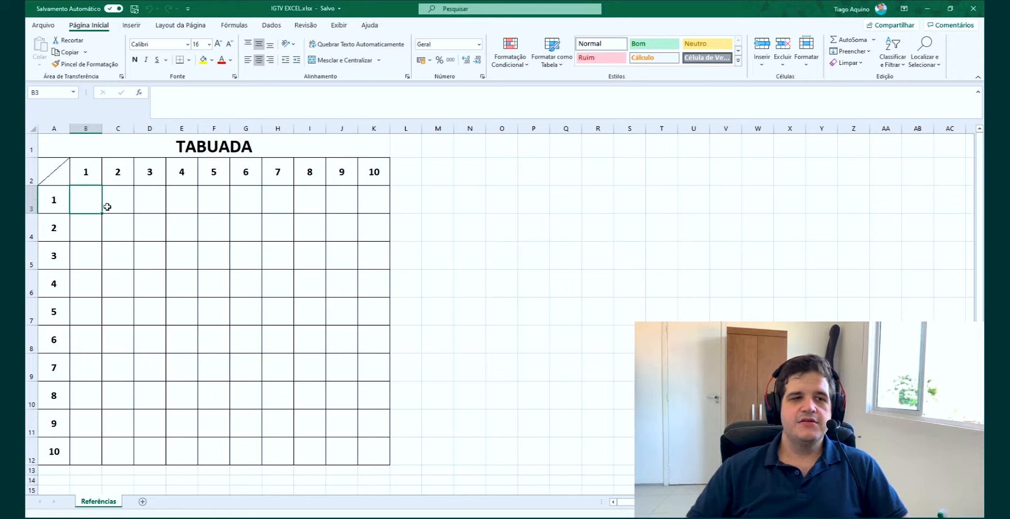
text(=)
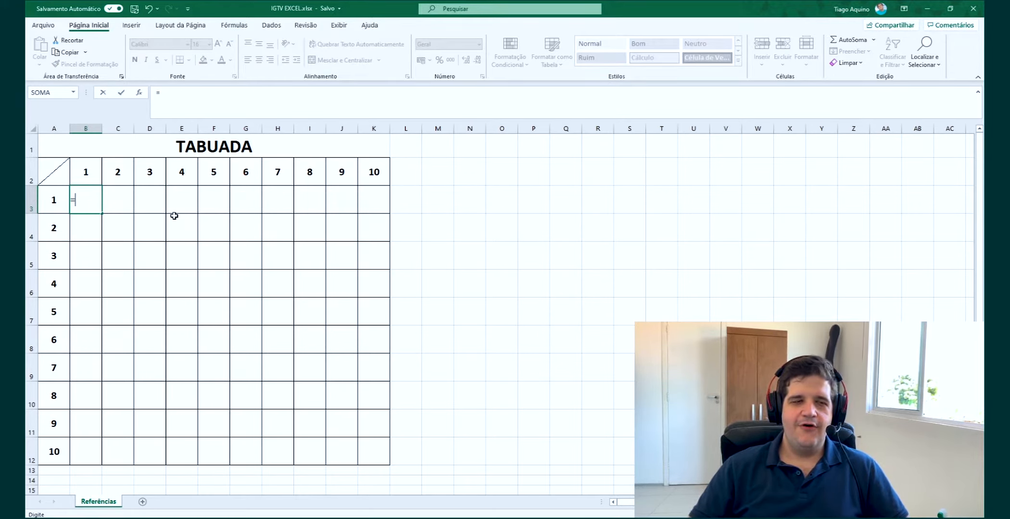
click(411, 205)
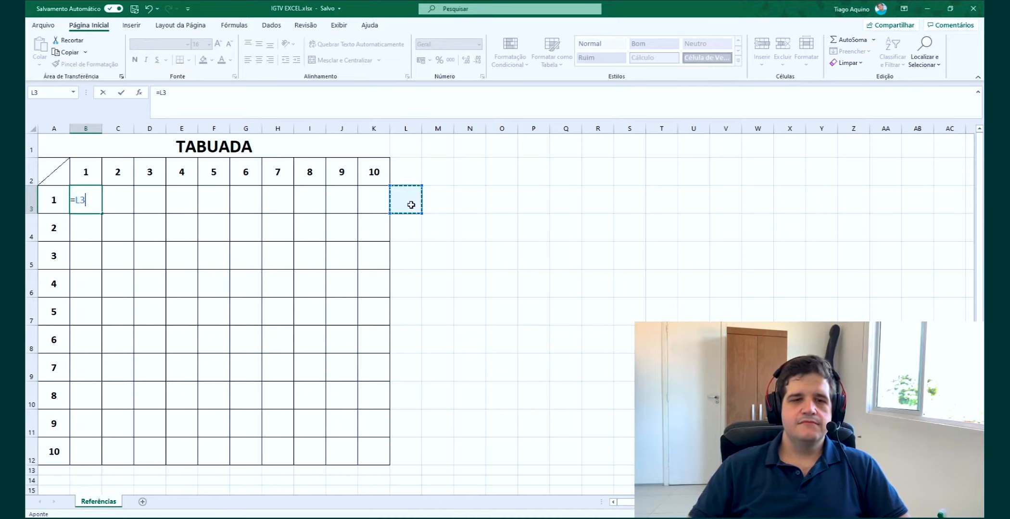
key(Return)
key(Up)
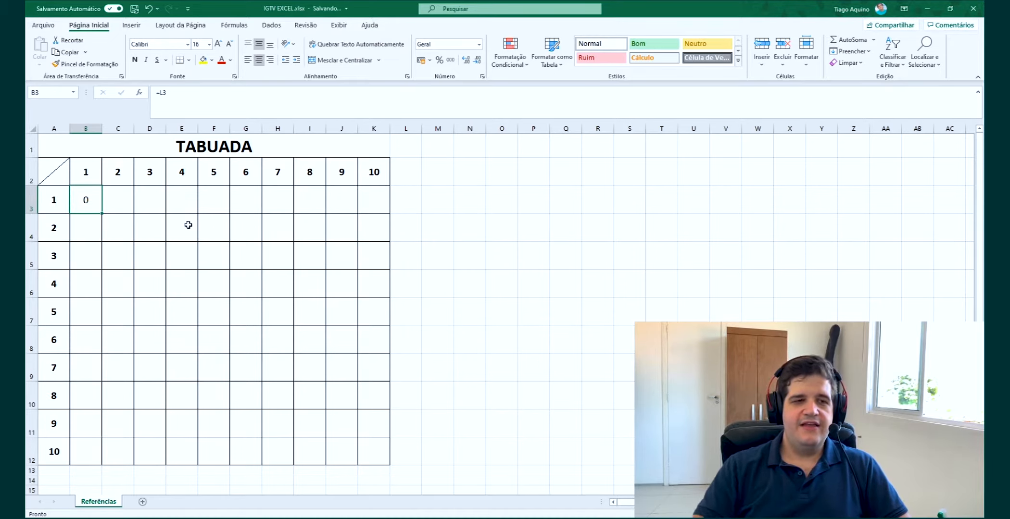
Enter 5 in cell L3 and check the formula in B3 that references it.
click(409, 205)
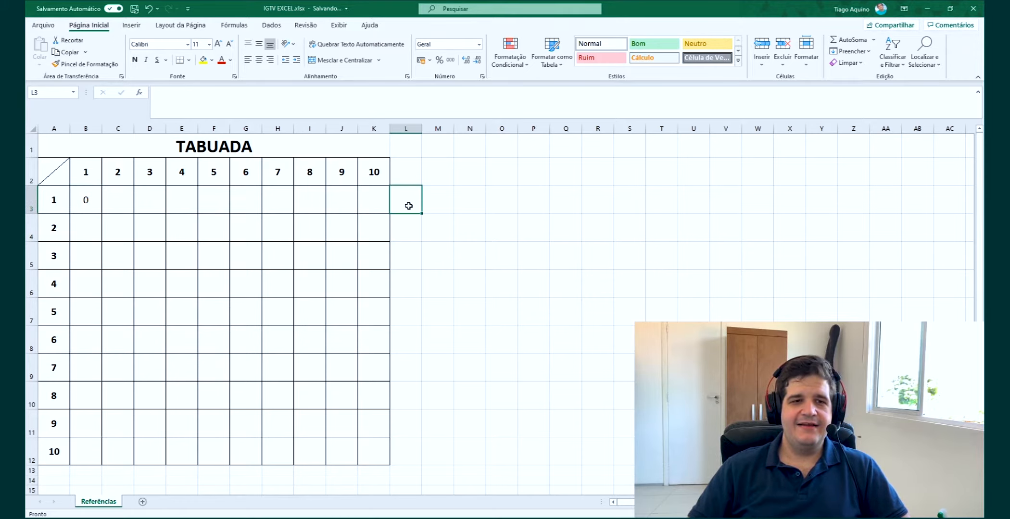
text(5)
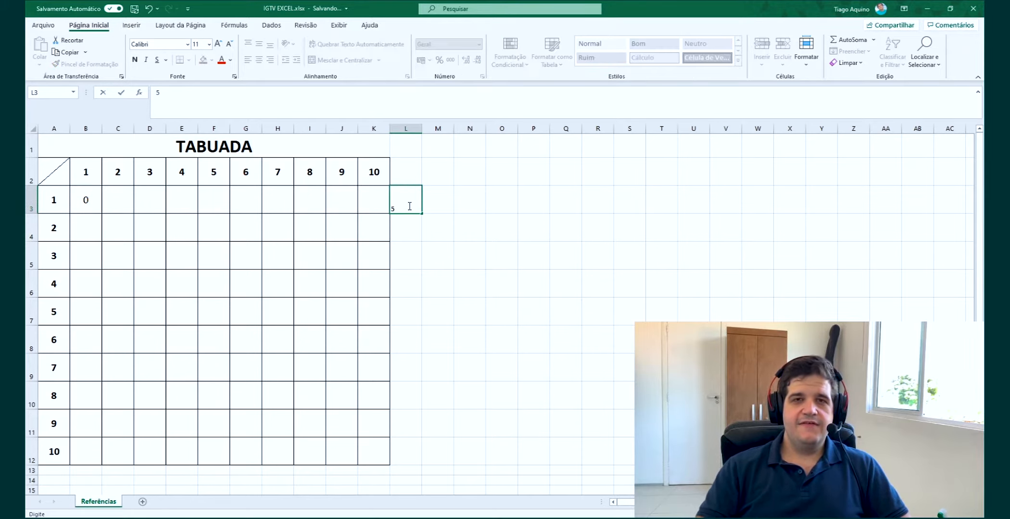
key(Return)
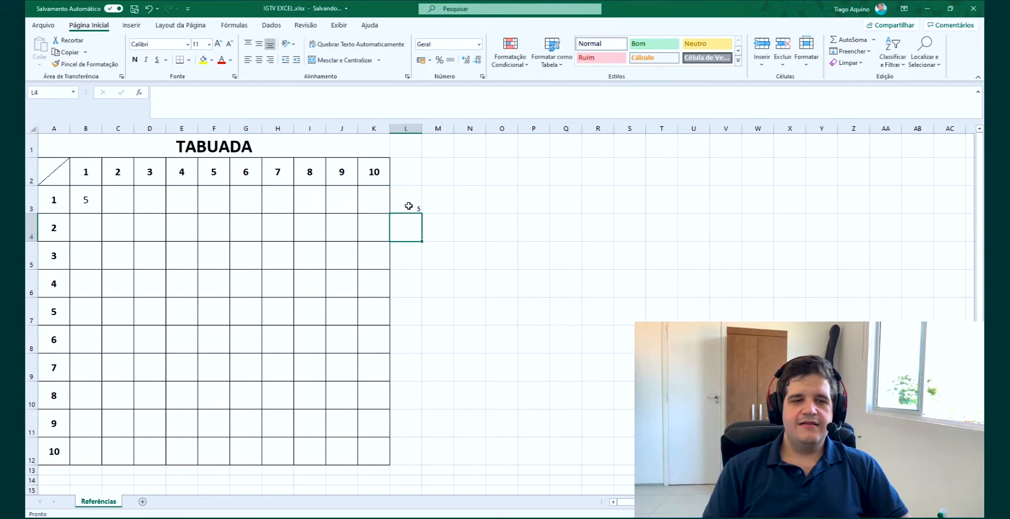
click(85, 198)
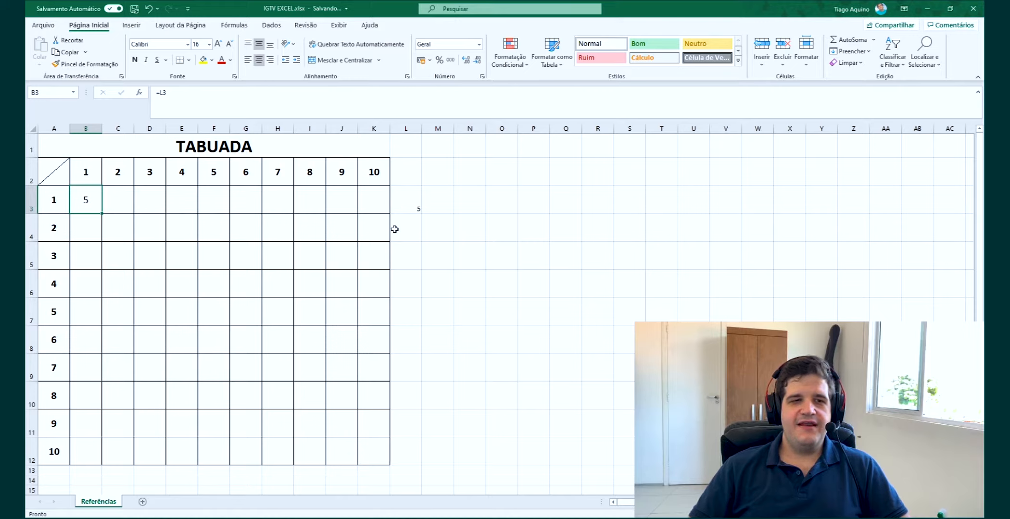
click(110, 203)
click(83, 202)
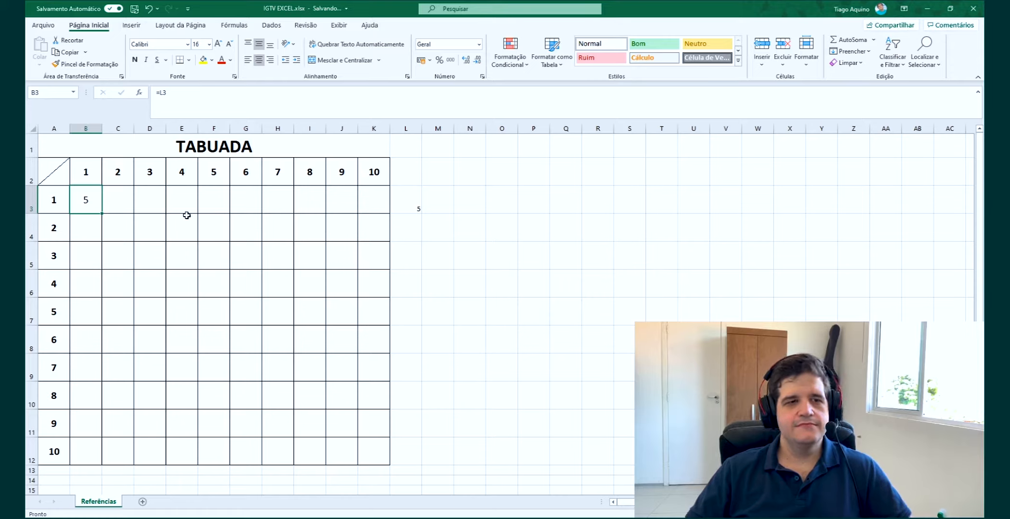
Clear the value in L3 and the formula in B3.
click(416, 200)
key(Delete)
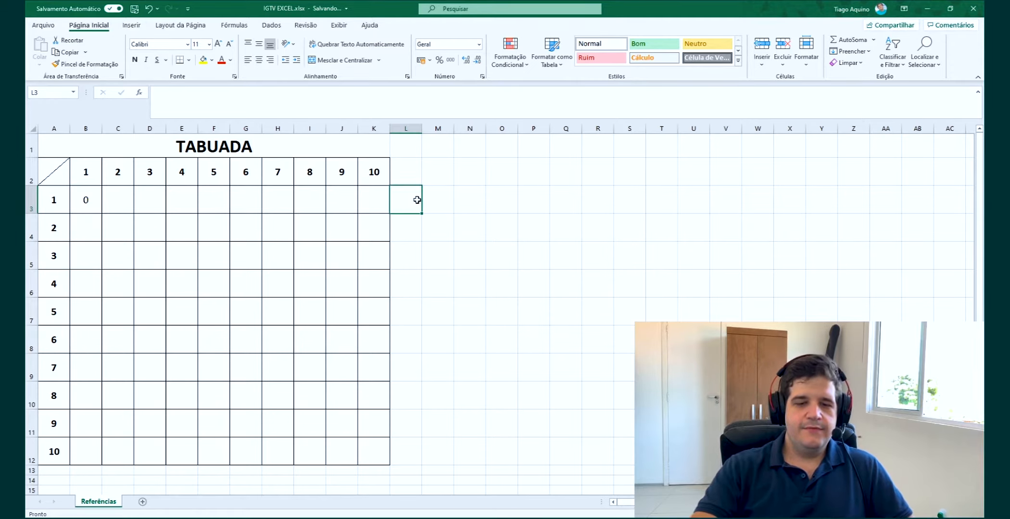
click(422, 204)
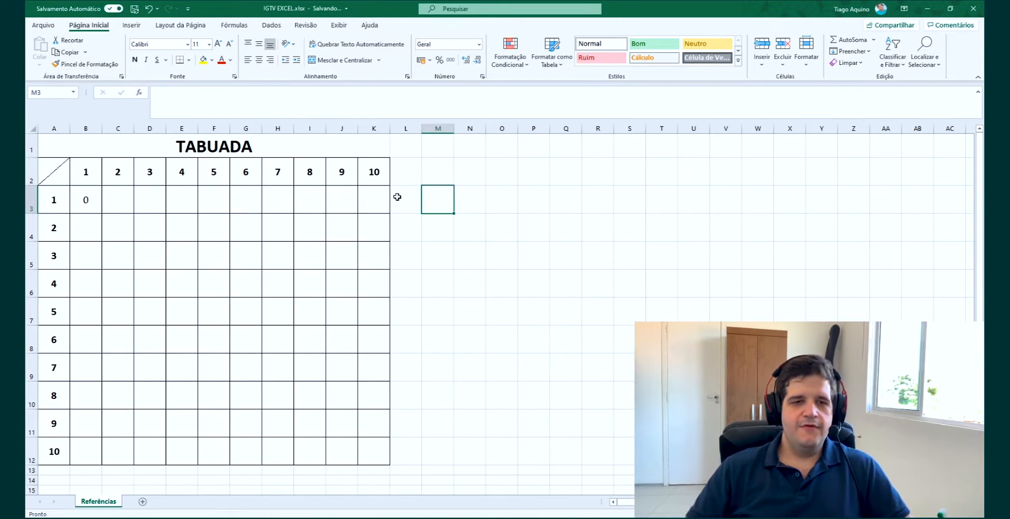
click(86, 205)
key(Delete)
click(115, 221)
Enter the products 1 through 10 as fixed numbers across the row for 1, from B3 to K3.
click(94, 202)
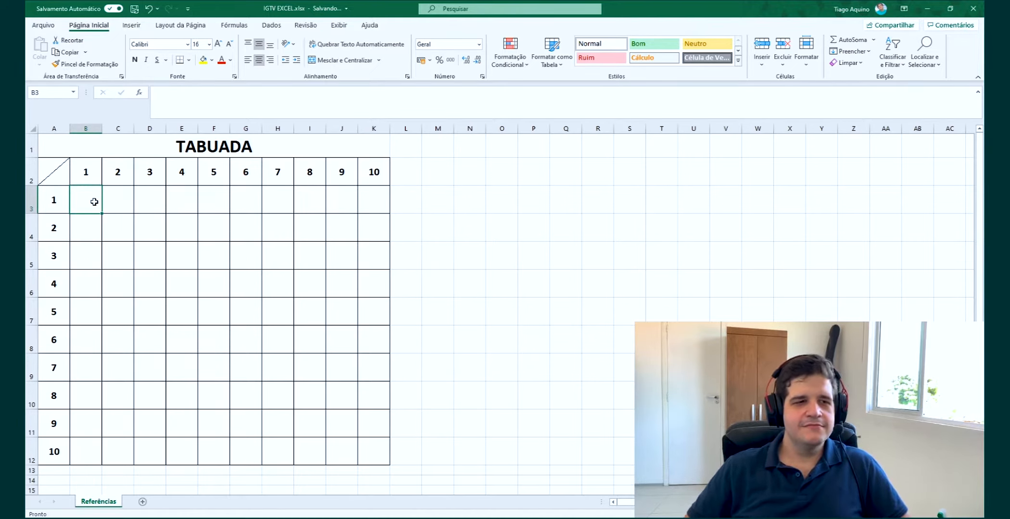
text(1)
key(Return)
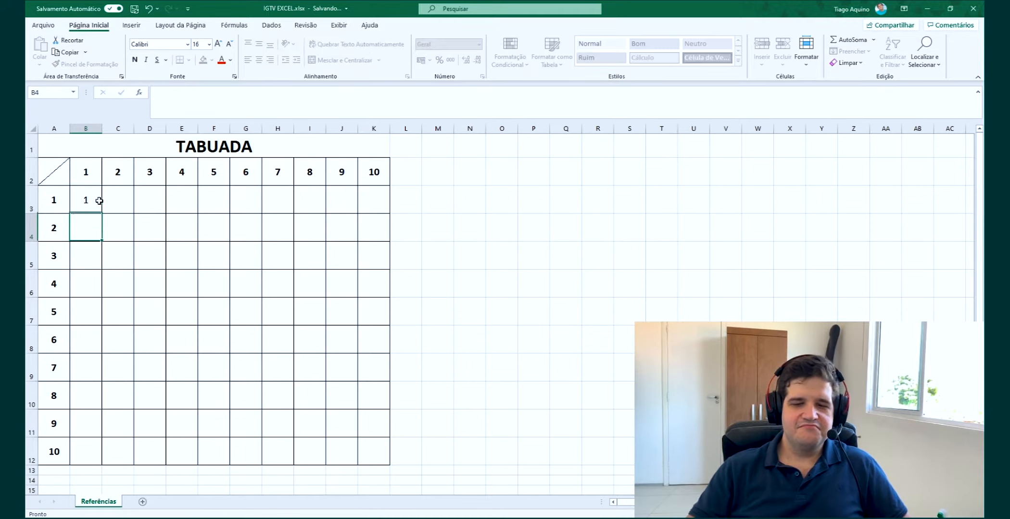
click(128, 200)
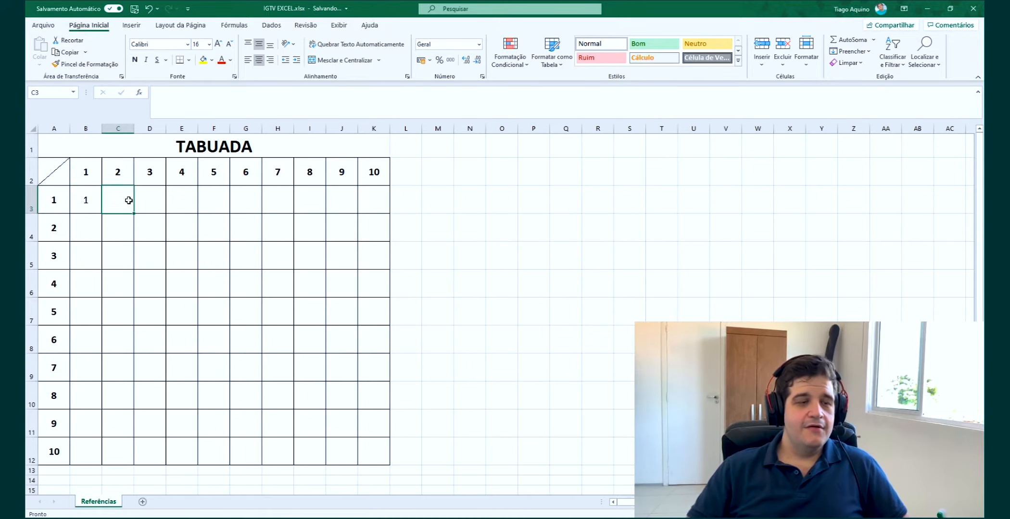
text(2)
key(Return)
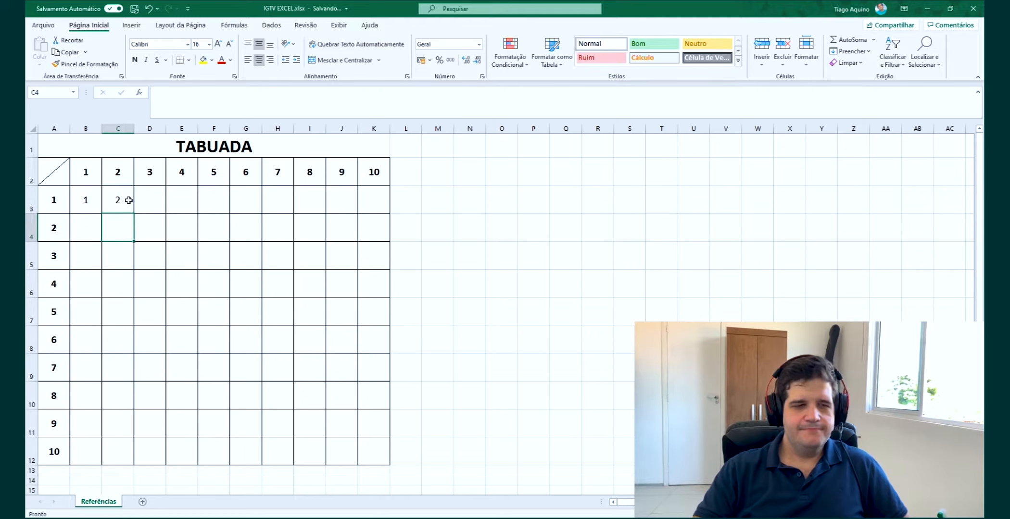
click(143, 200)
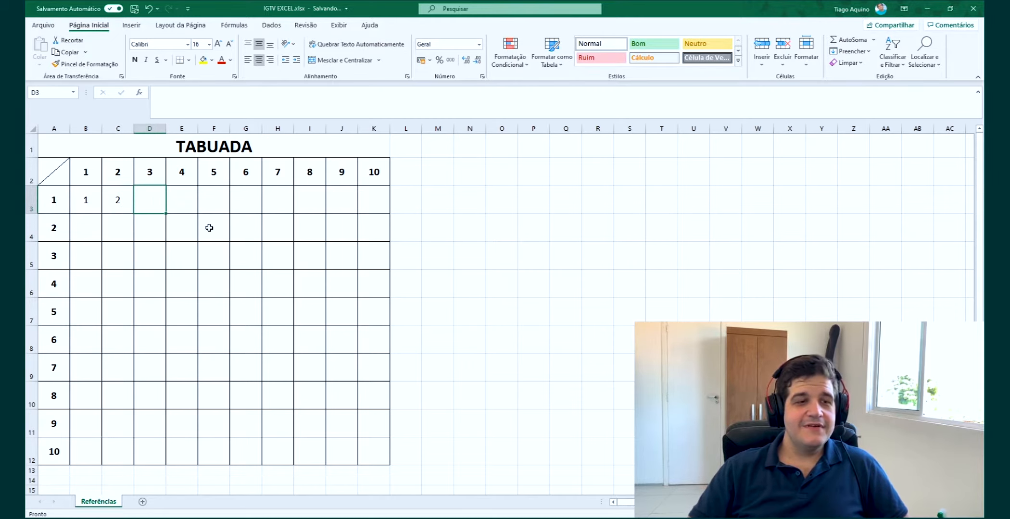
text(3)
key(Return)
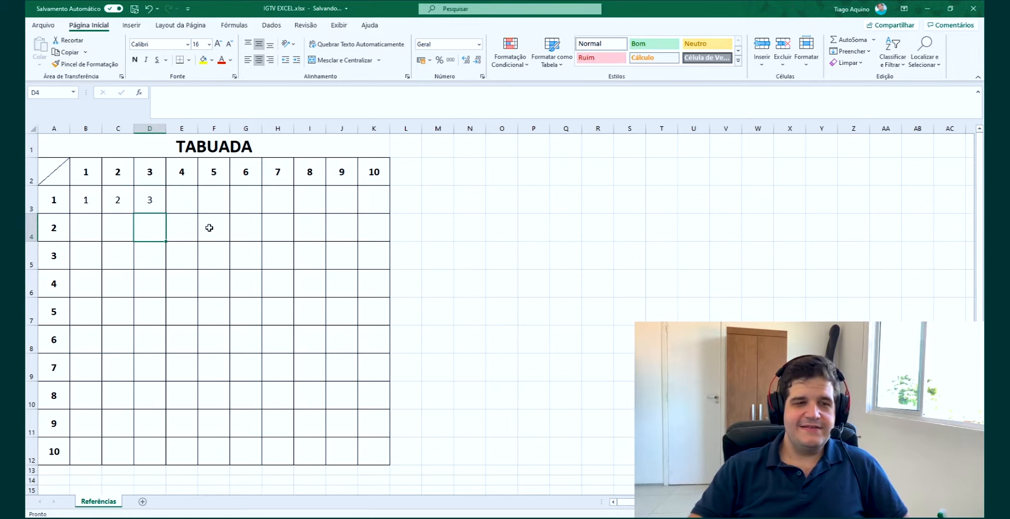
click(170, 204)
text(4)
key(Tab)
text(5)
key(Tab)
text(6)
key(Tab)
text(7)
key(Tab)
text(8)
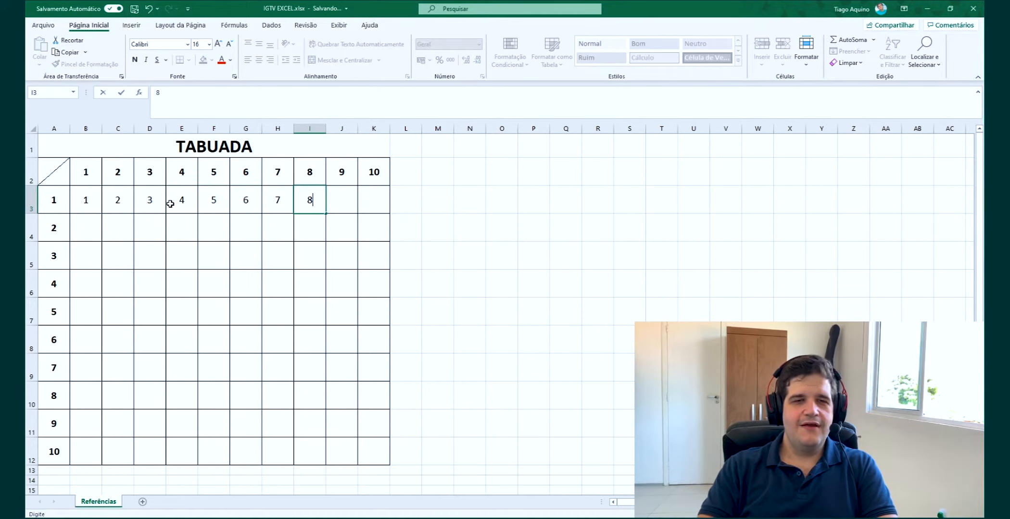
key(Tab)
text(9)
key(Tab)
text(10)
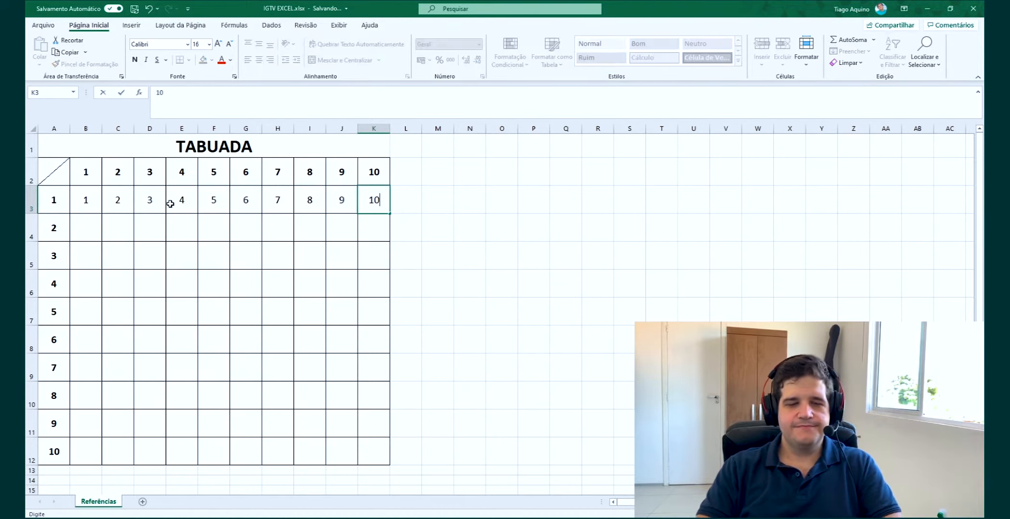
key(Return)
Enter 25 in F7 and 30 in G7 as fixed products in the row for 5.
click(219, 312)
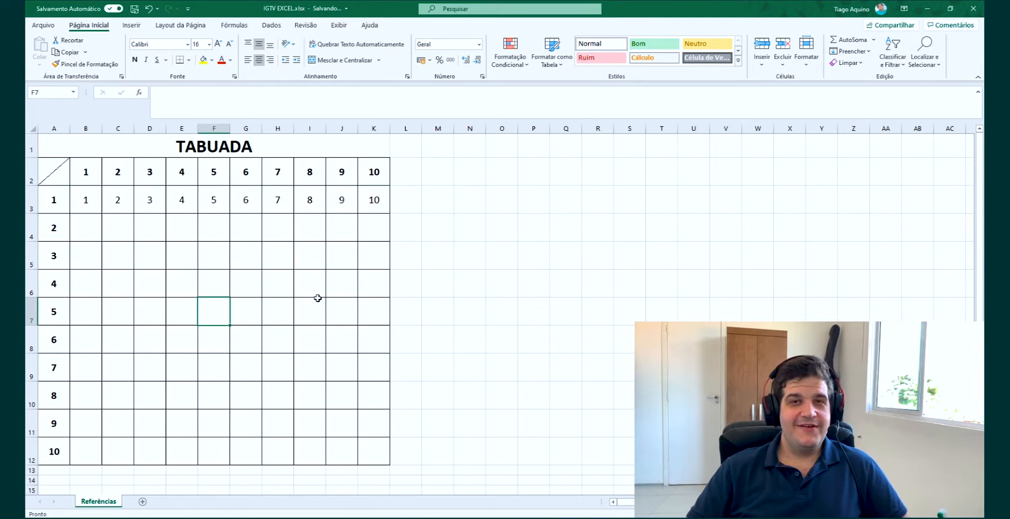
text(25)
key(Return)
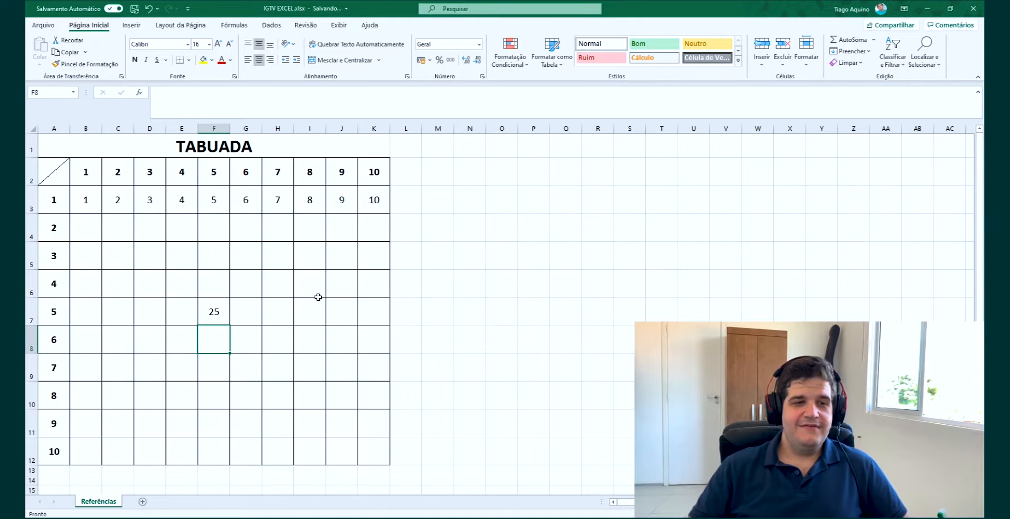
click(240, 317)
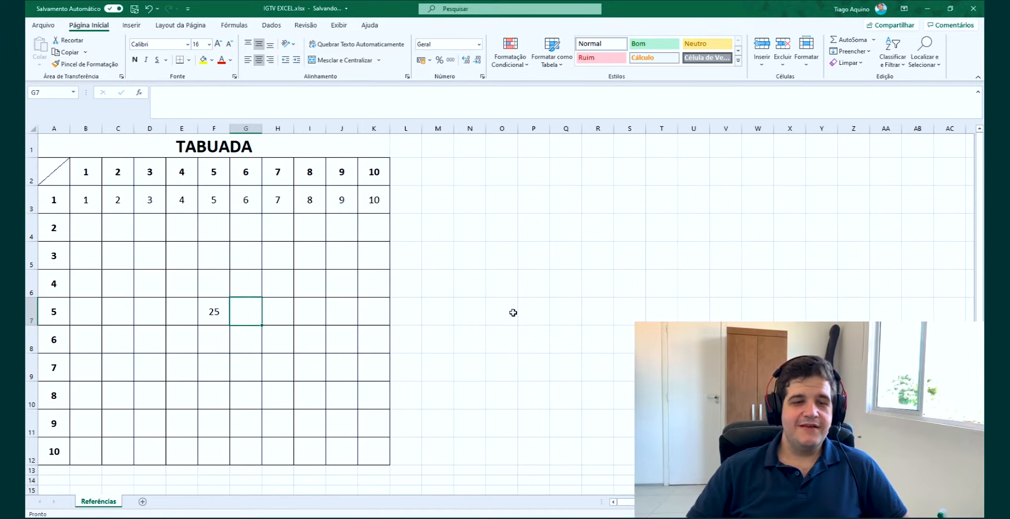
text(30)
click(342, 339)
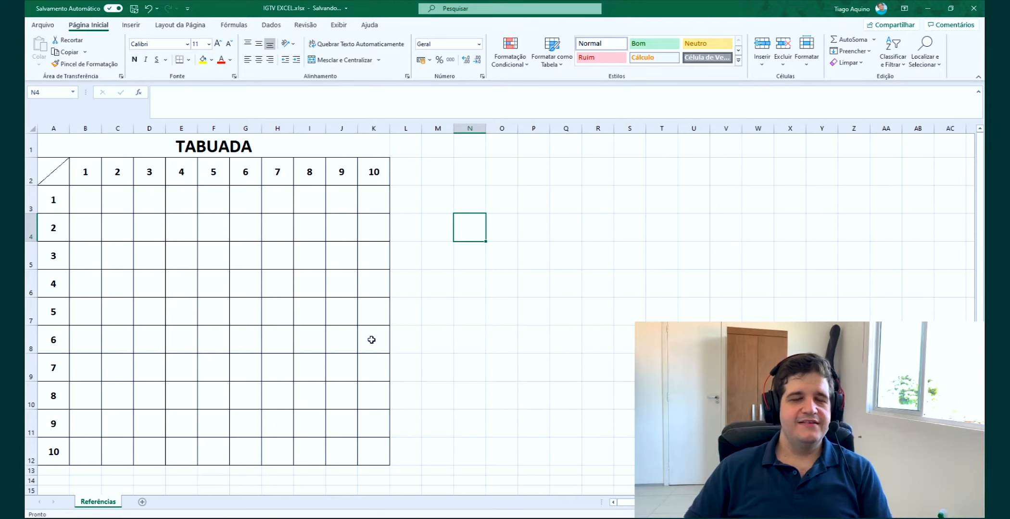
Enter the formula =A3*B2 in B3 to multiply the row header by the column header.
click(367, 205)
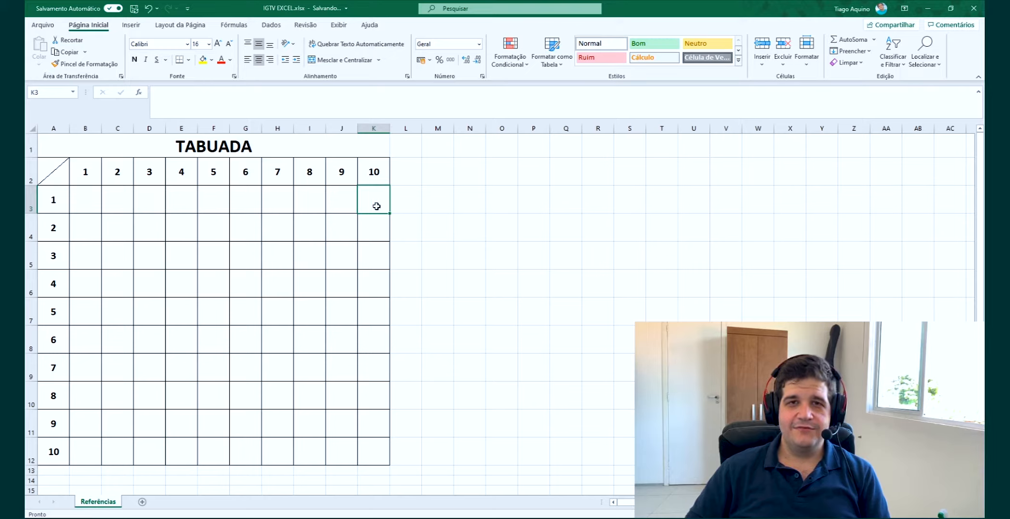
click(86, 198)
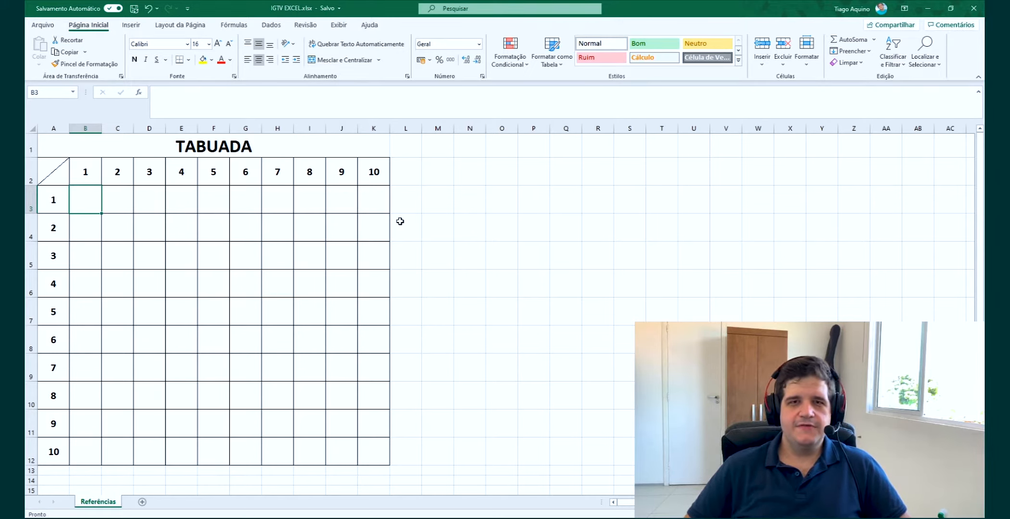
text(=)
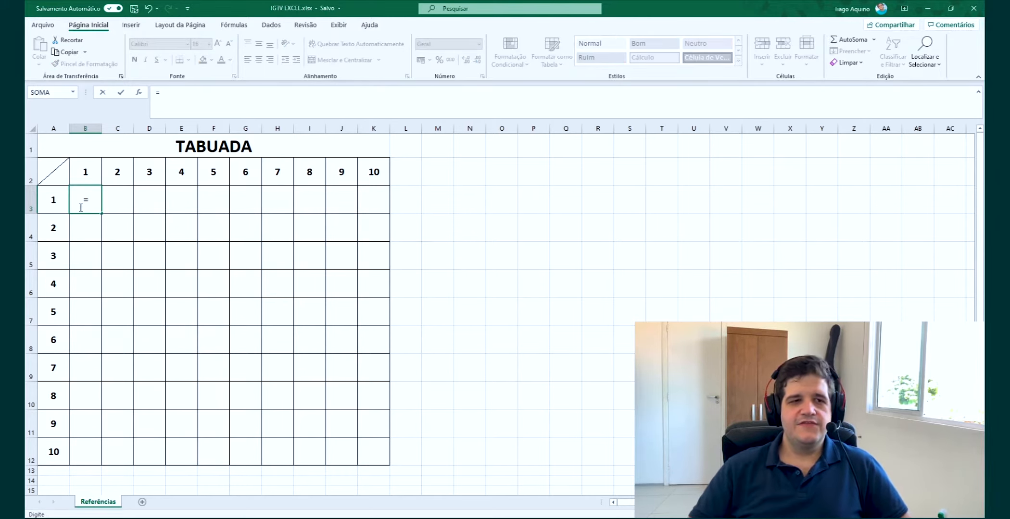
click(60, 207)
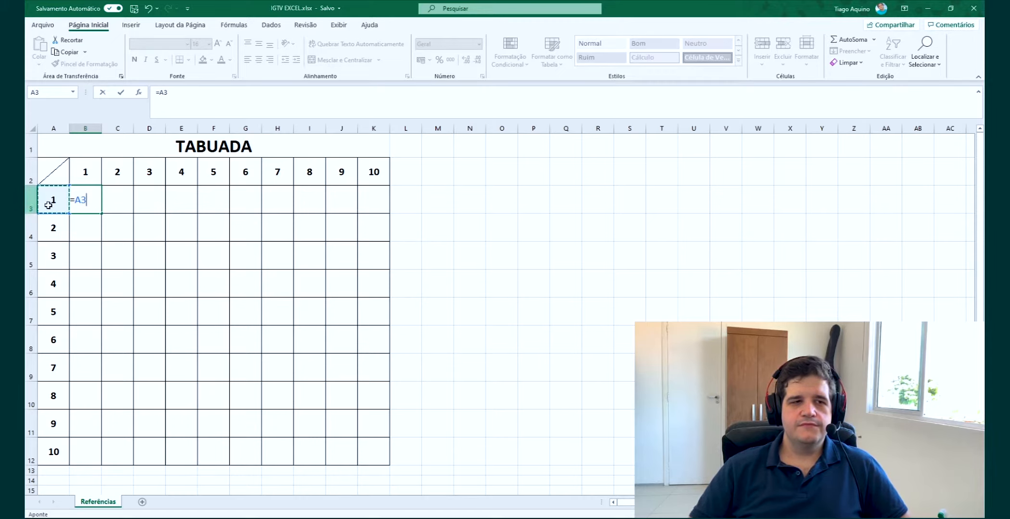
text(*)
click(87, 170)
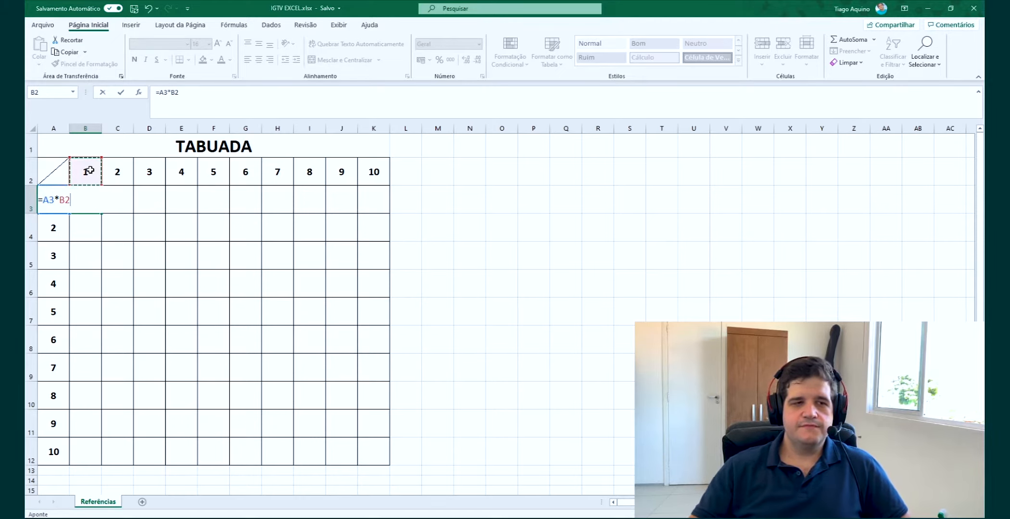
key(ctrl+Return)
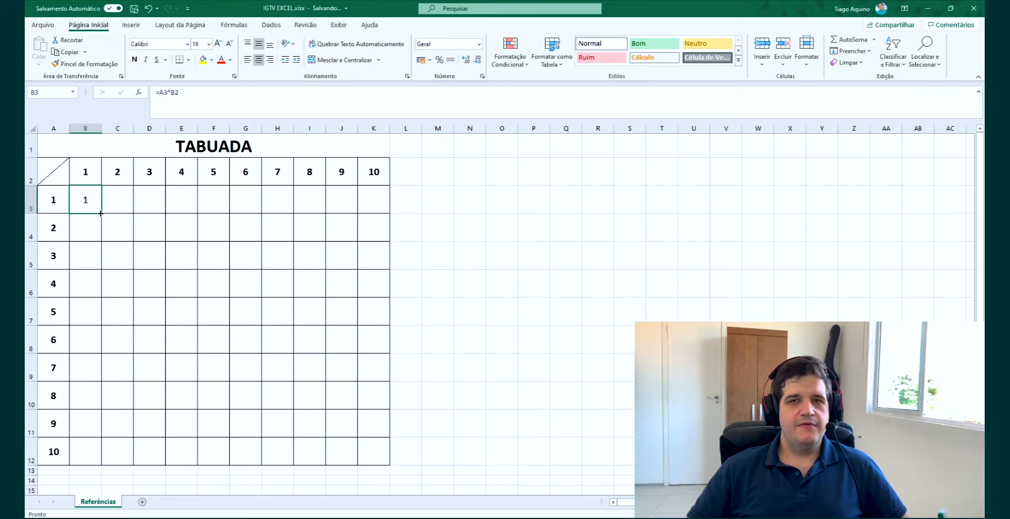
Try filling the B3 formula down to B12, clear the copies in B4:B12, and reselect B3.
drag(103, 213, 102, 459)
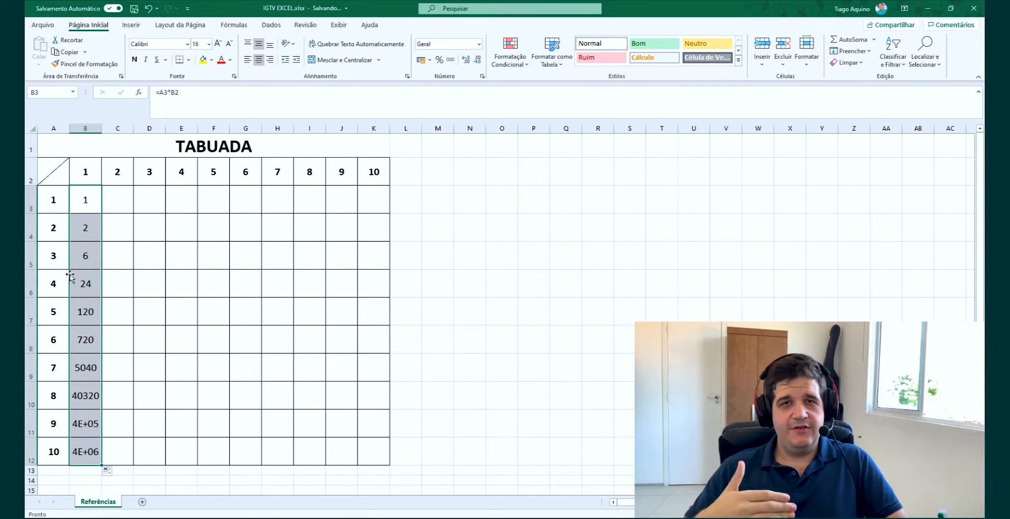
drag(85, 228, 81, 451)
key(Delete)
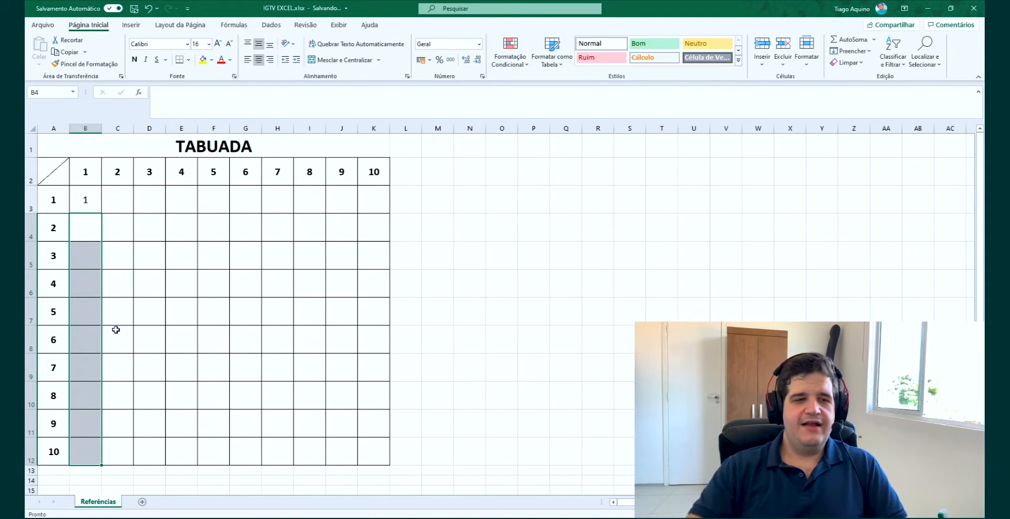
click(85, 200)
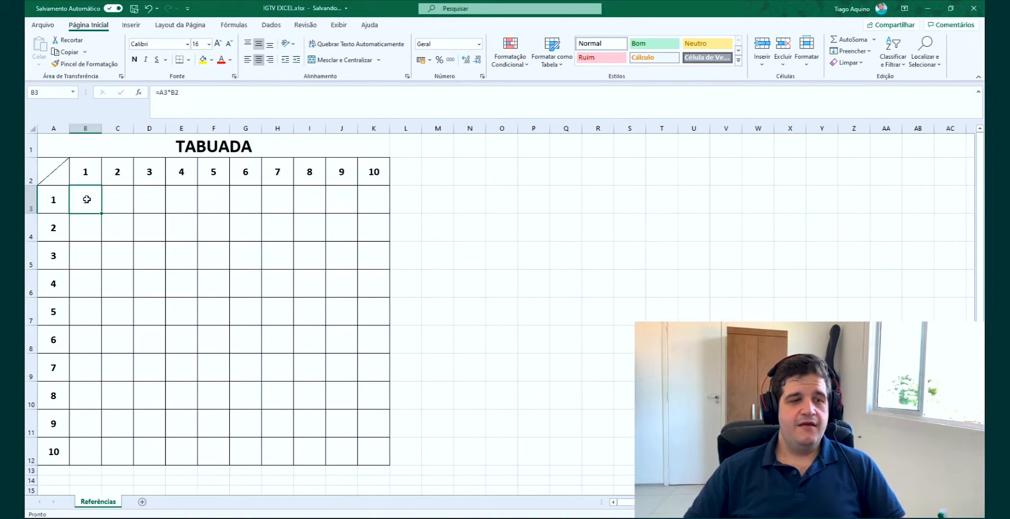
Copy the formula in B3 and paste it as a formula into B4.
right_click(88, 201)
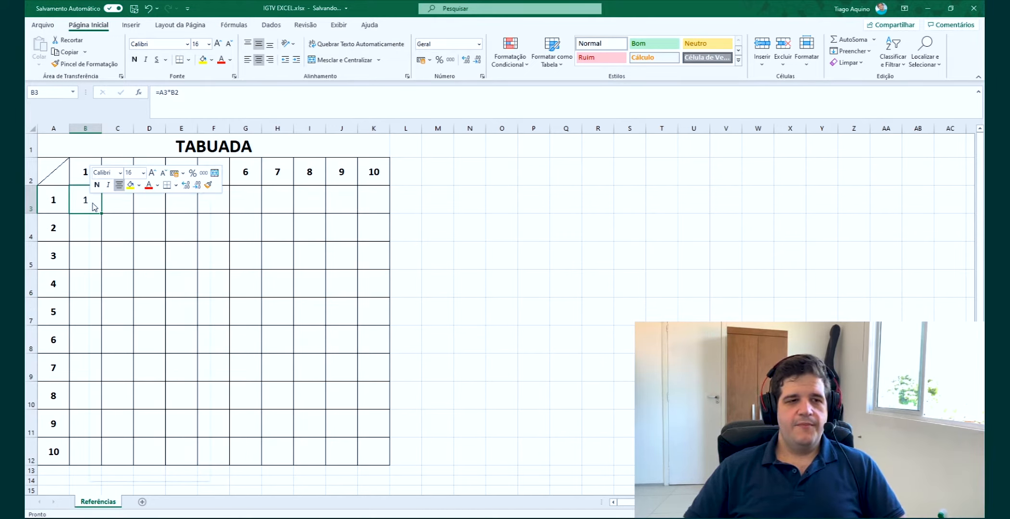
click(105, 222)
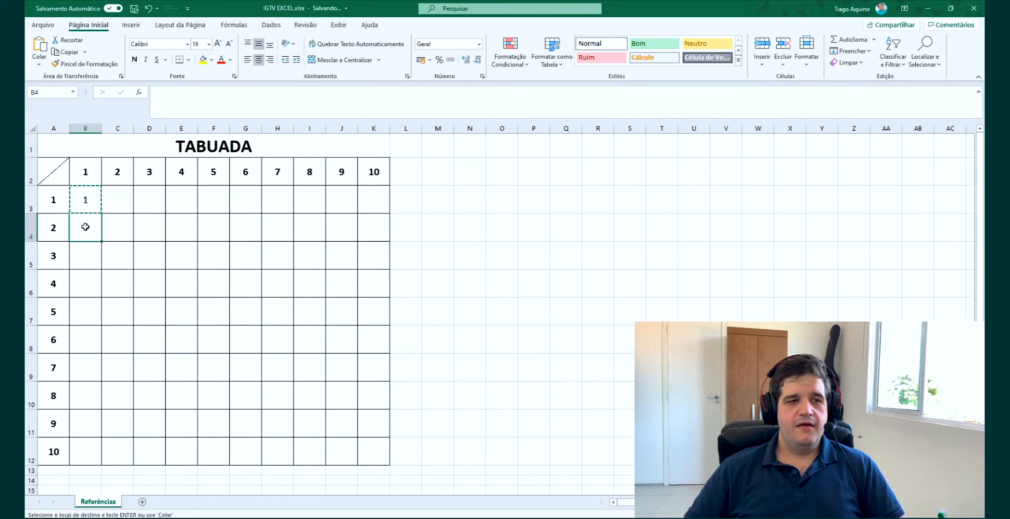
right_click(85, 227)
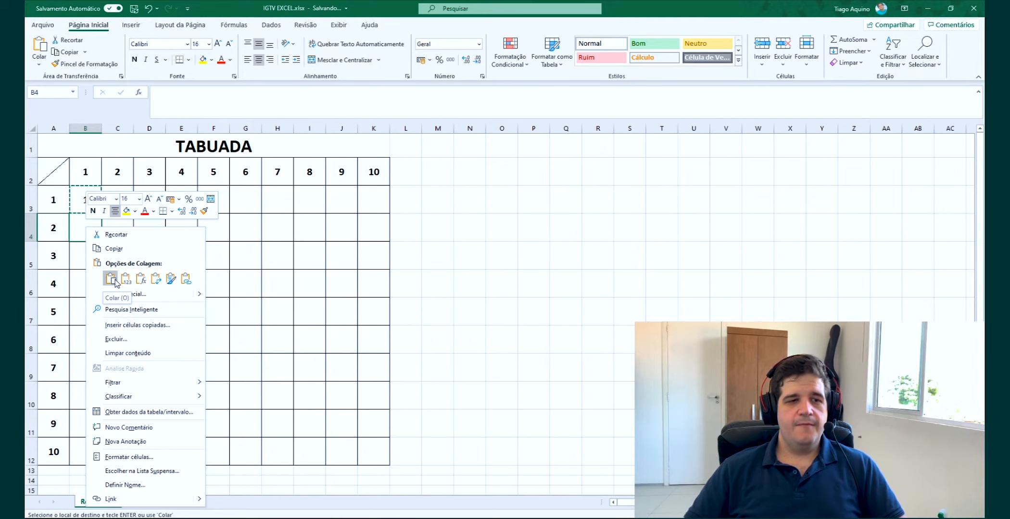
click(141, 279)
right_click(84, 226)
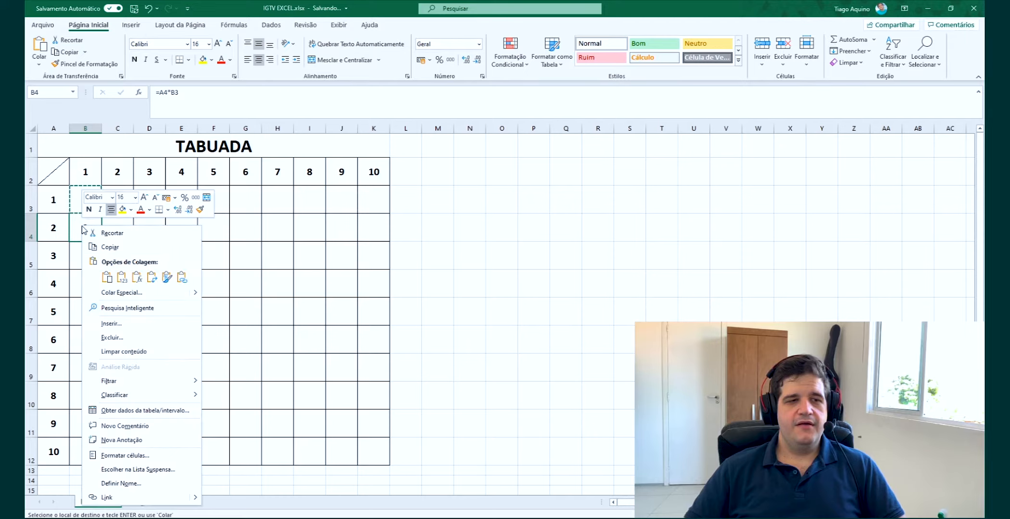
click(137, 278)
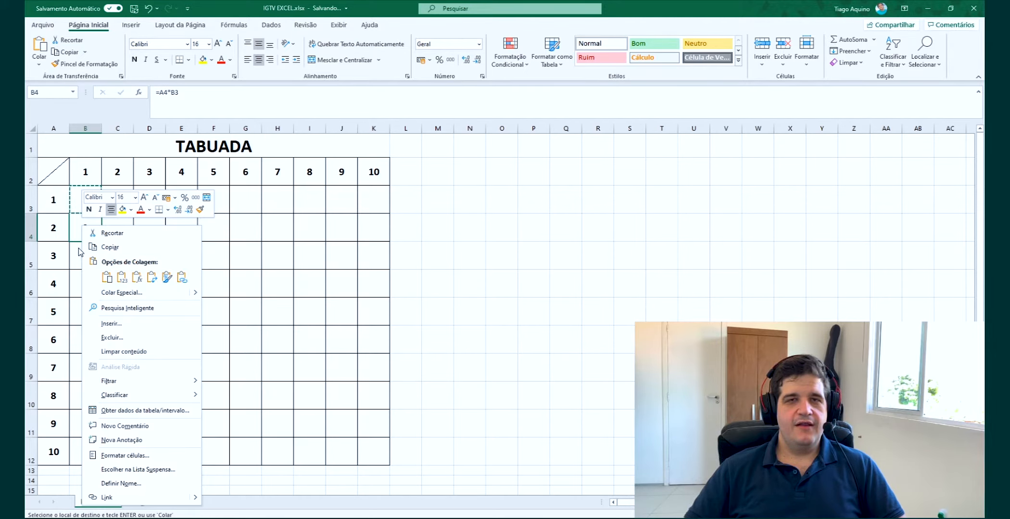
click(75, 233)
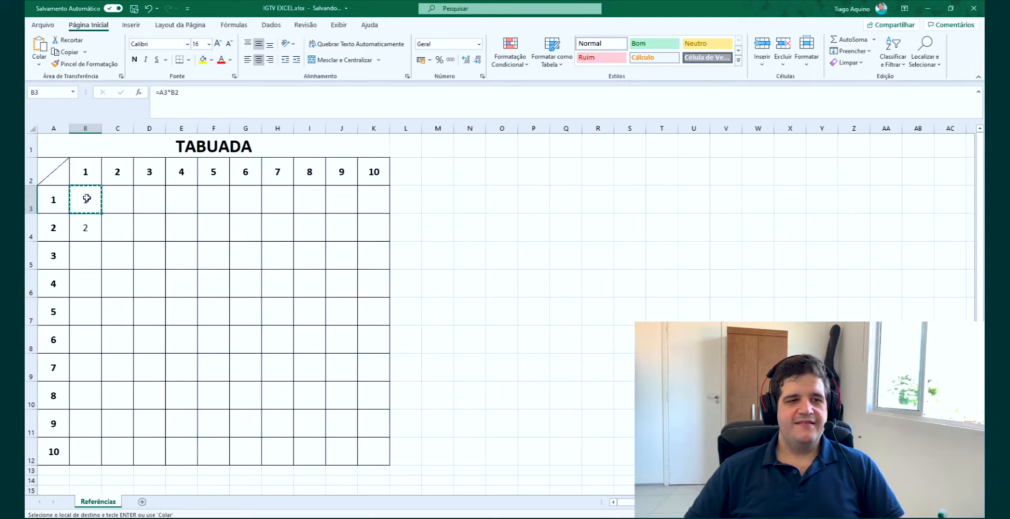
Paste the copied formula into B5, B6 and B7, and fill it down from B7 to B12.
right_click(90, 254)
click(133, 289)
right_click(87, 293)
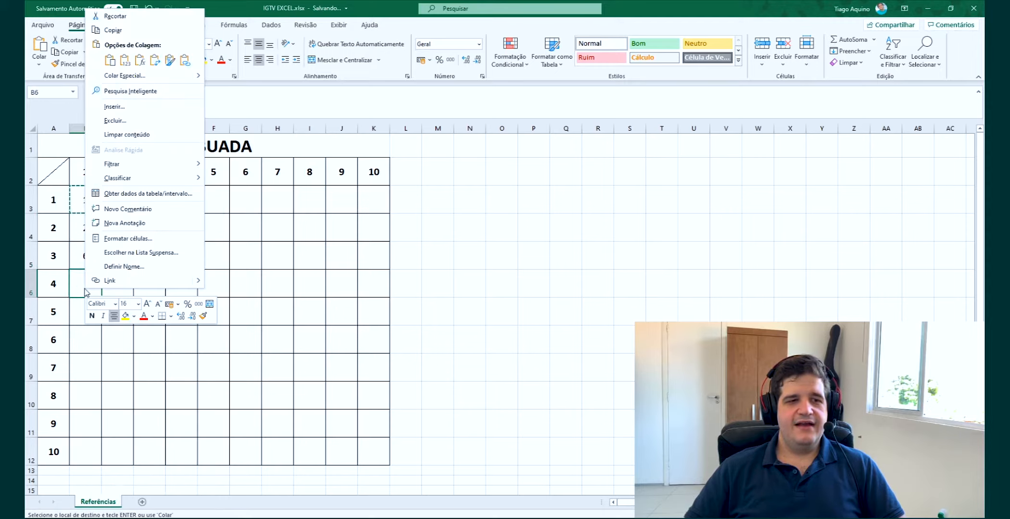
click(135, 60)
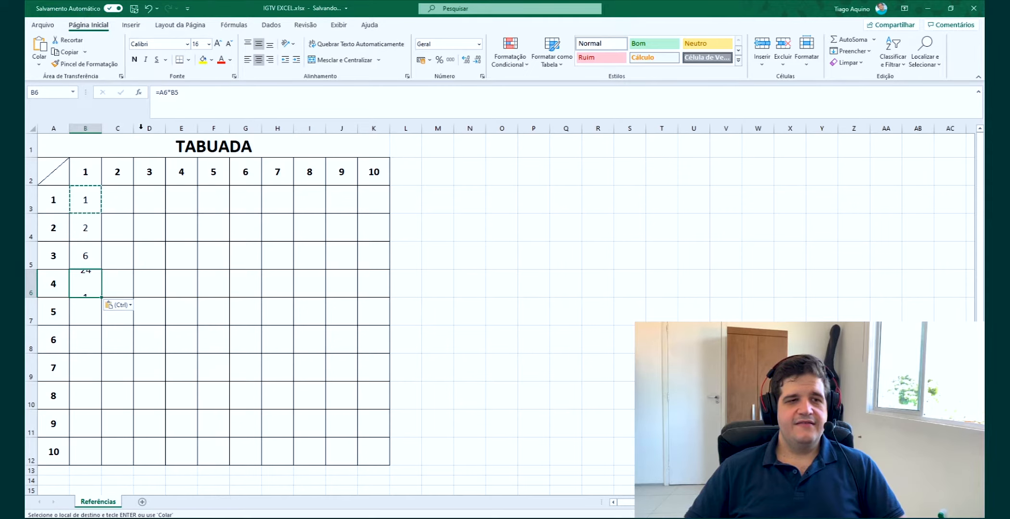
right_click(84, 313)
click(139, 86)
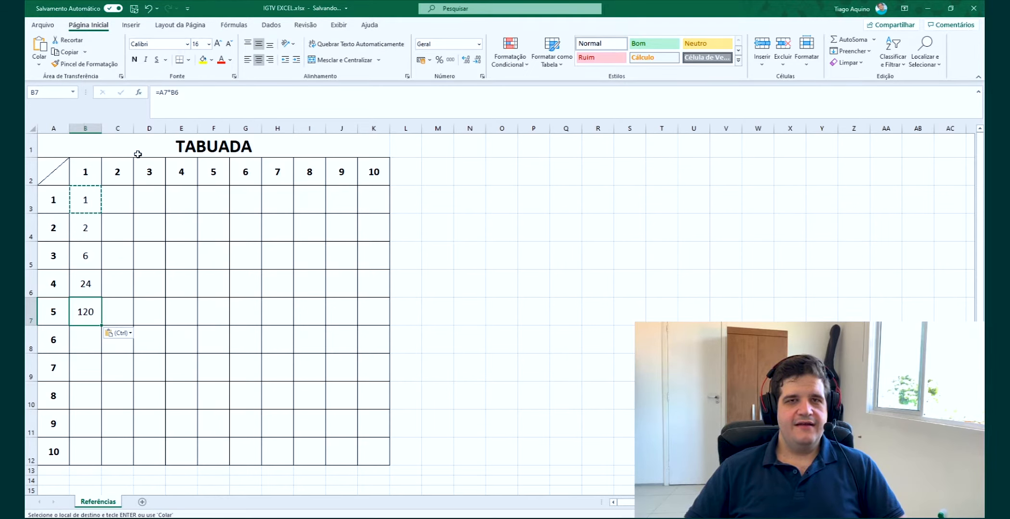
drag(100, 326, 90, 463)
drag(86, 228, 89, 445)
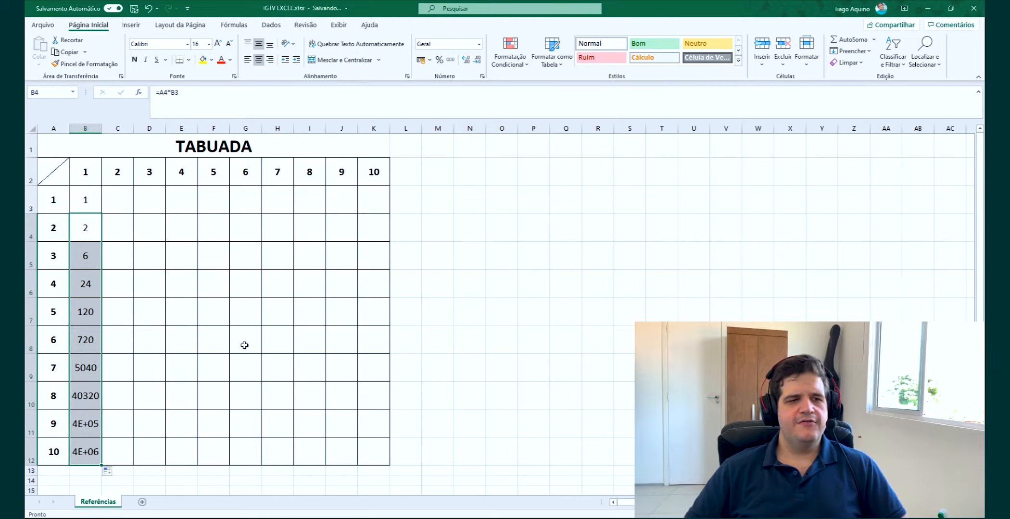
Examine which cells the formulas in B3 through B6 refer to, comparing the references in B3 with those in B4.
click(85, 200)
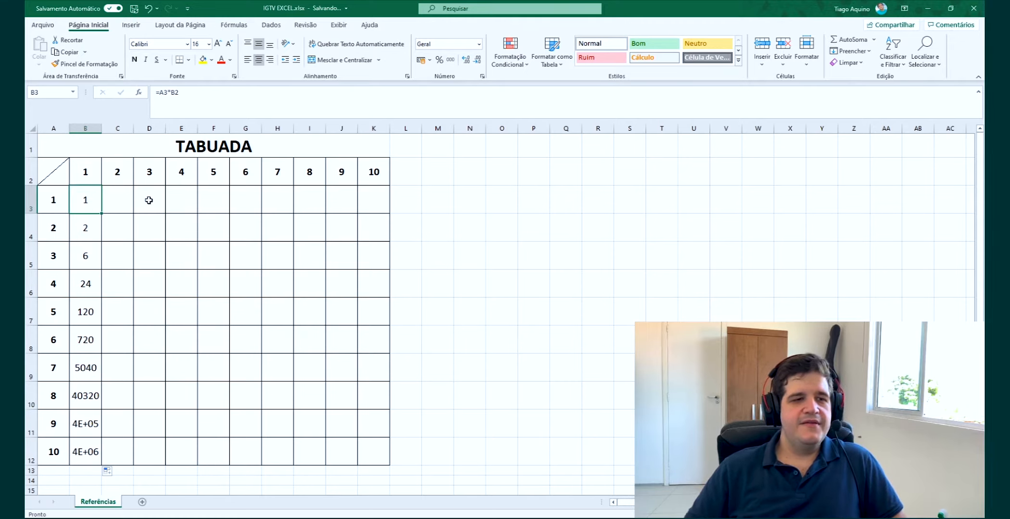
click(203, 94)
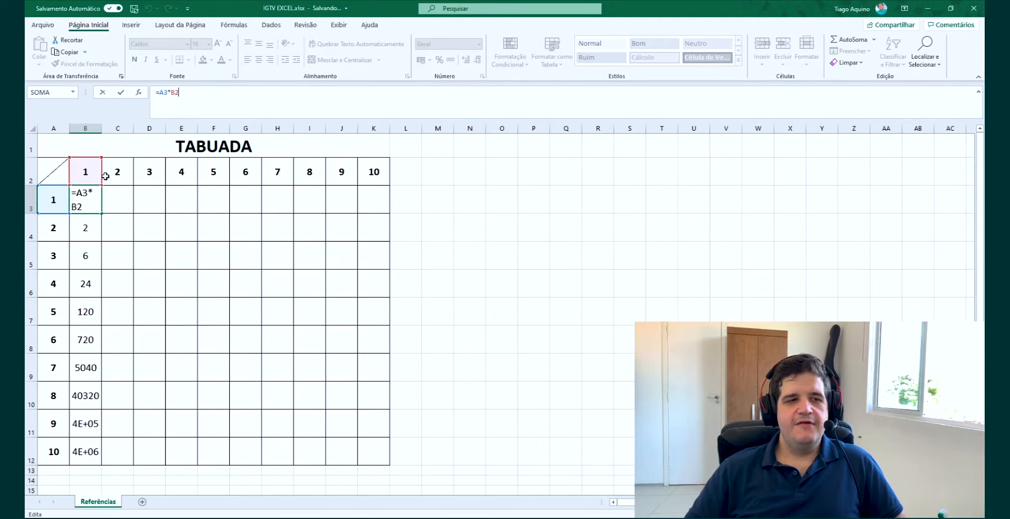
key(Return)
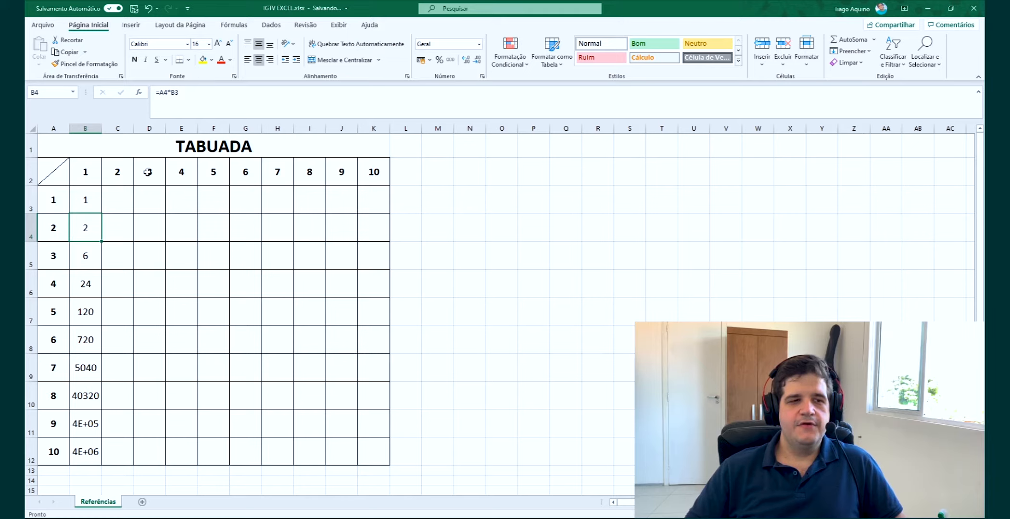
click(182, 107)
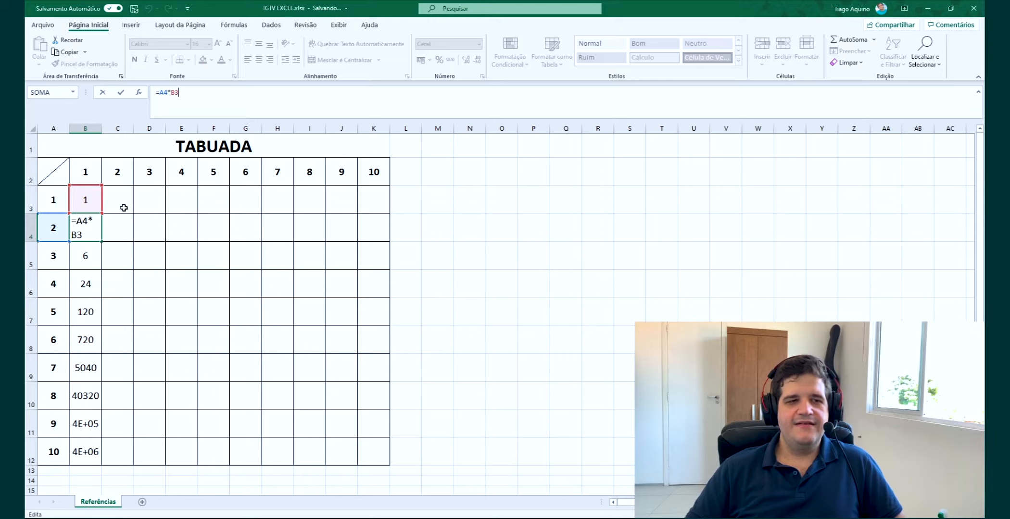
key(Return)
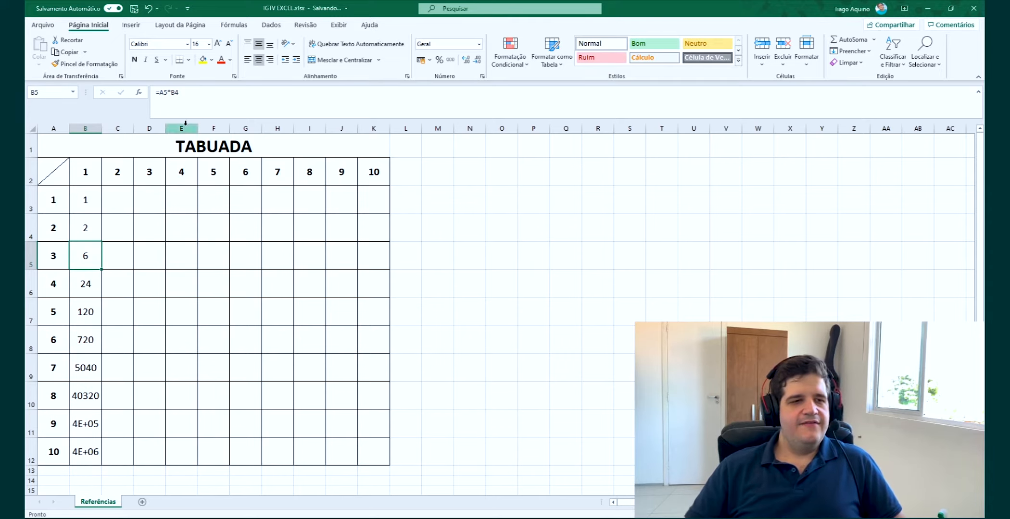
click(196, 94)
key(Return)
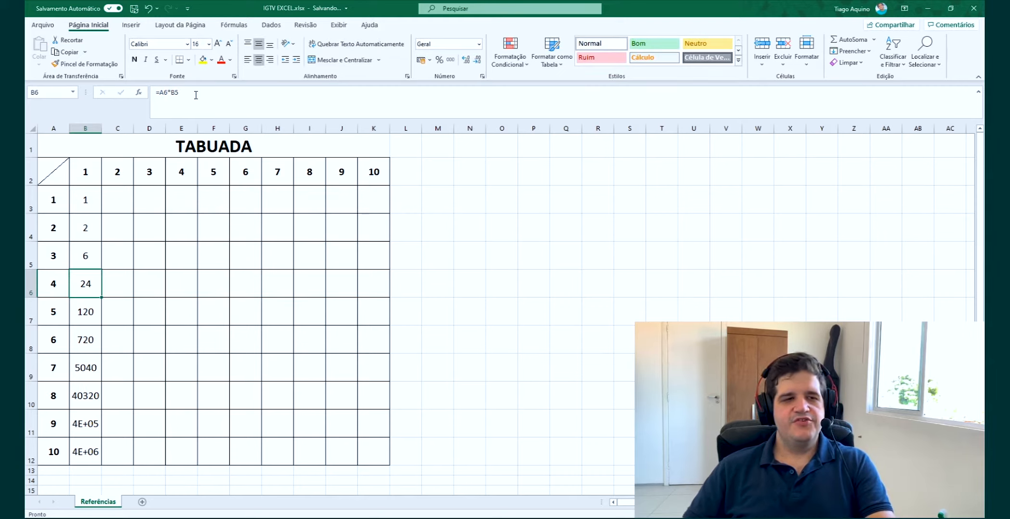
click(196, 94)
key(Return)
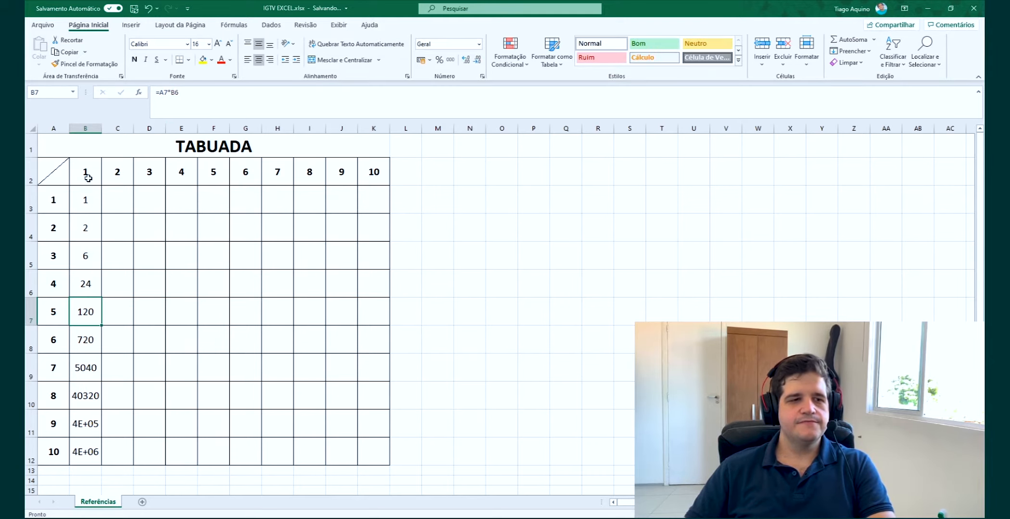
click(81, 201)
click(203, 95)
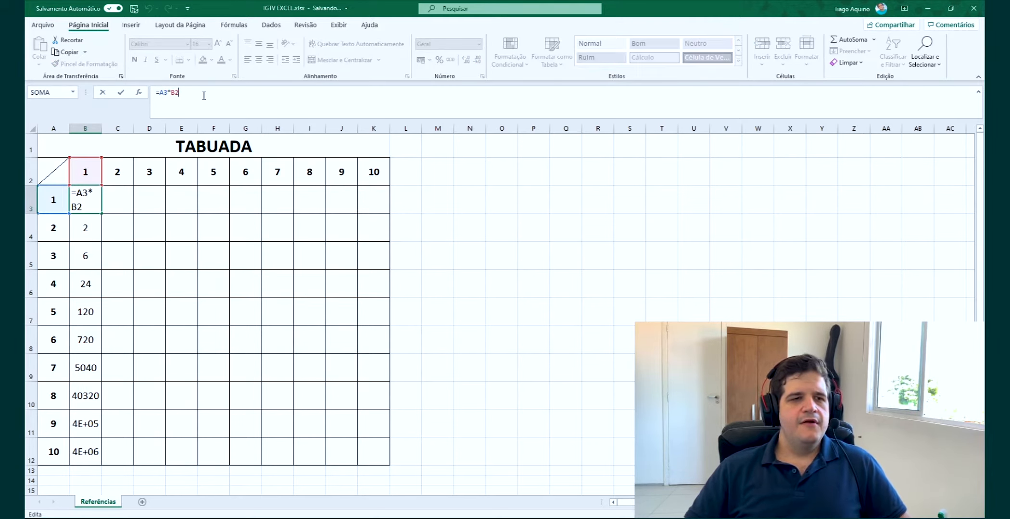
key(Return)
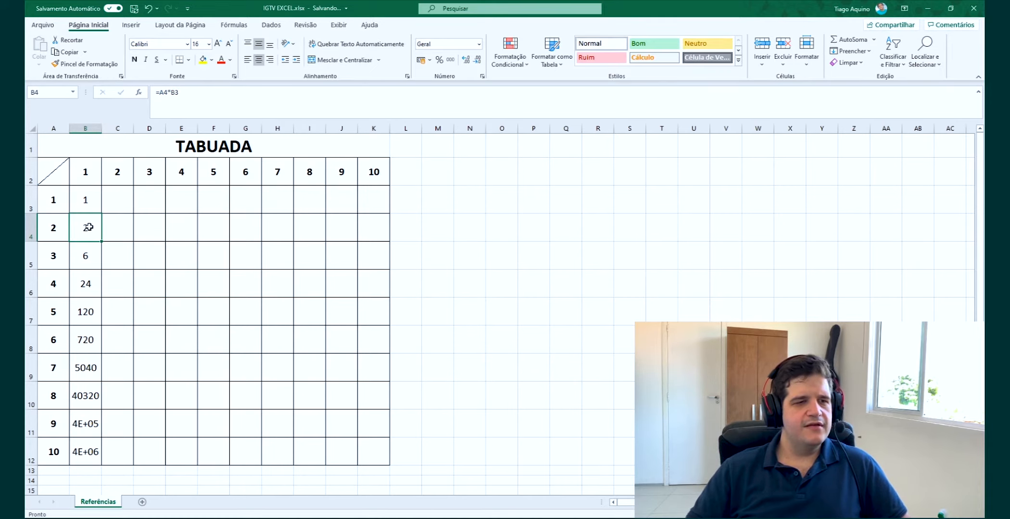
click(189, 89)
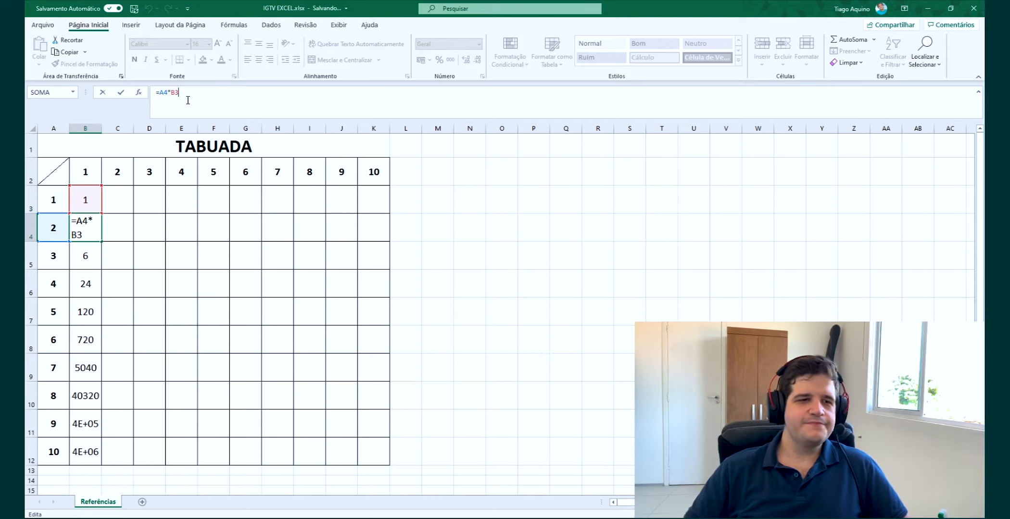
key(ctrl+Return)
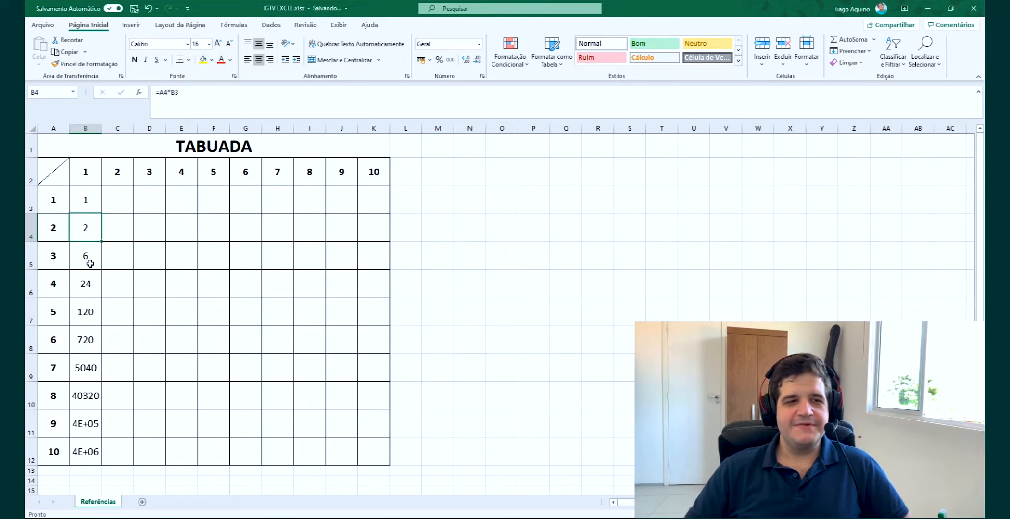
Clear the copied formulas from B5:B12 and inspect the B2 reference in the formula of B3.
drag(89, 264, 90, 451)
key(Delete)
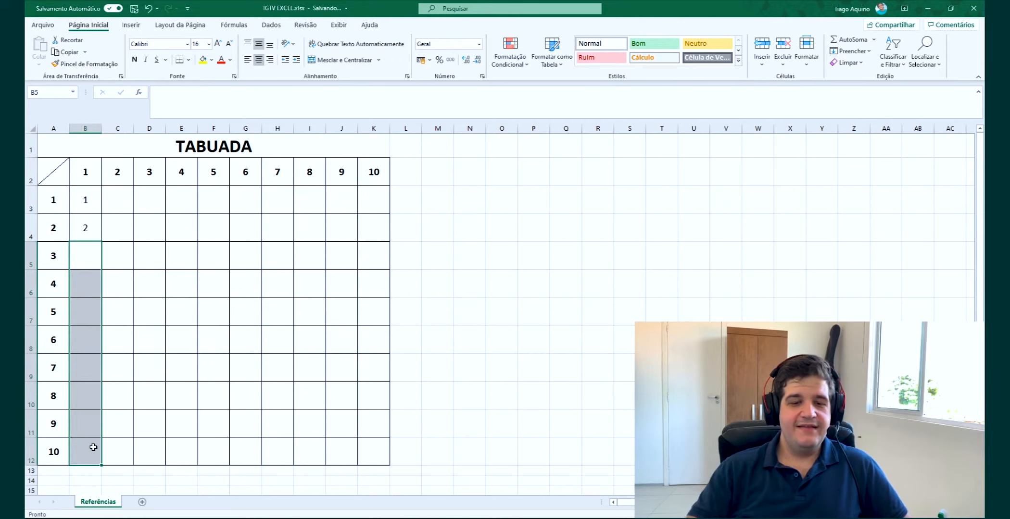
click(85, 200)
click(178, 92)
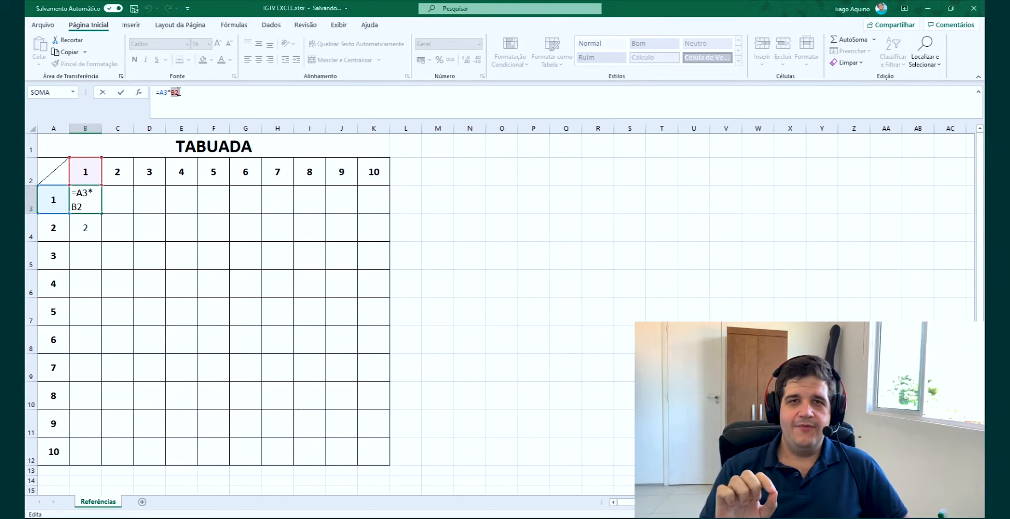
key(Escape)
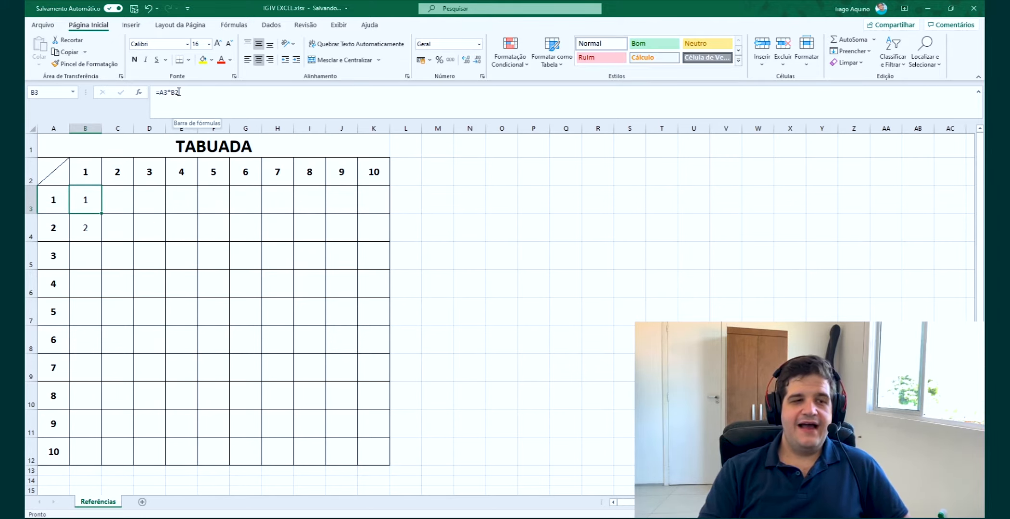
Make the B2 reference in the B3 formula absolute so that it reads =A3*$B$2.
click(179, 92)
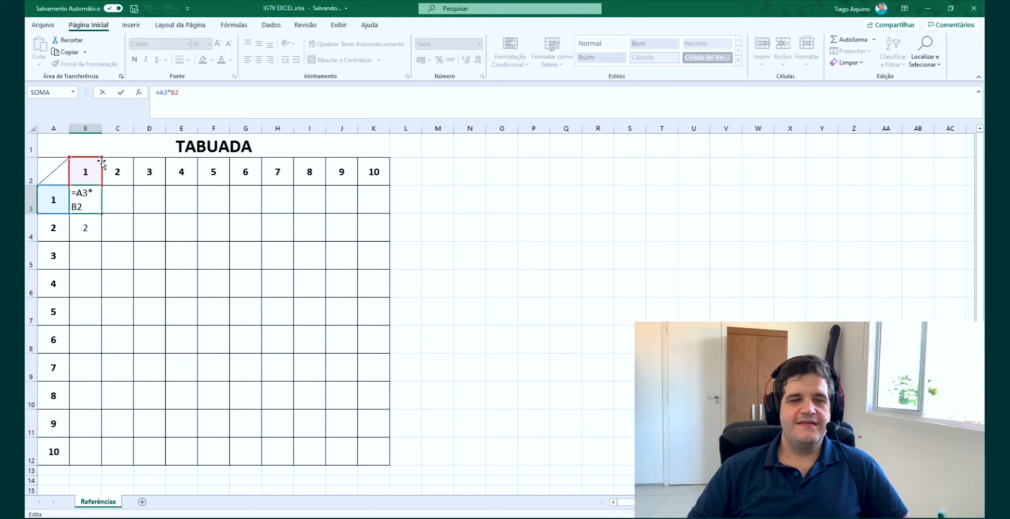
click(173, 92)
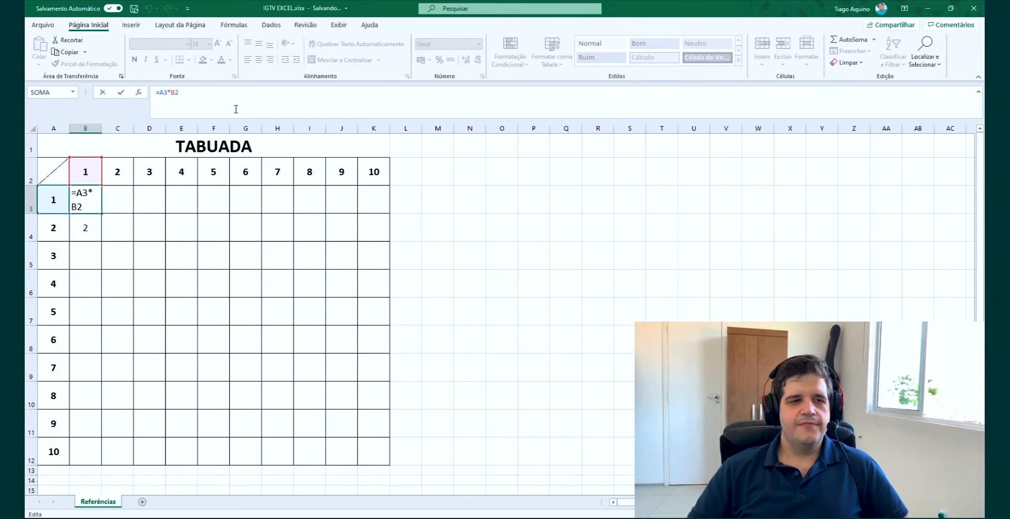
text($B)
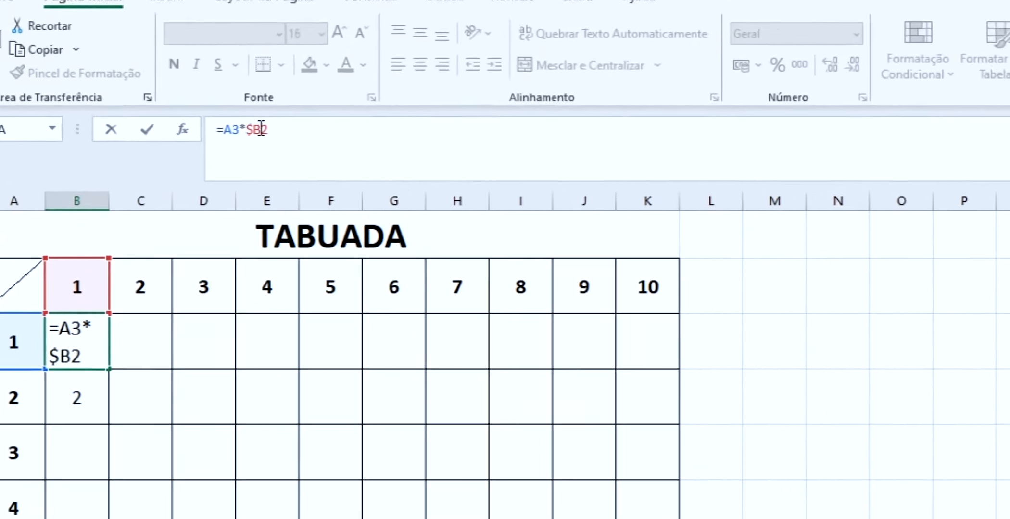
text($)
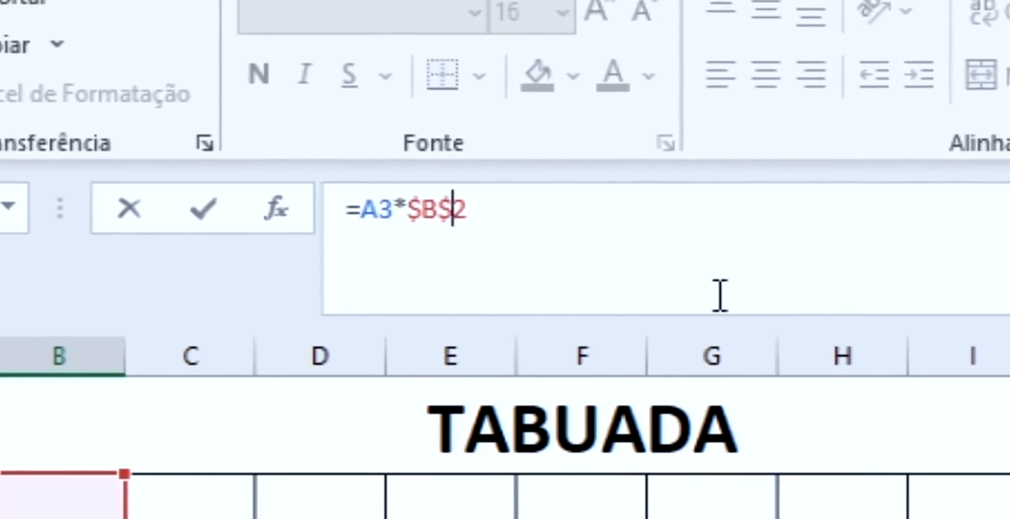
key(Return)
key(Up)
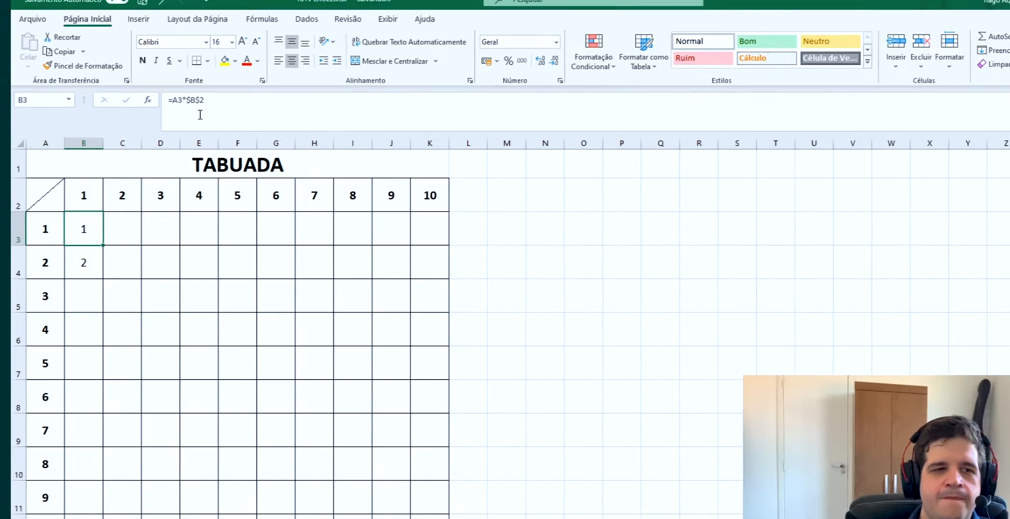
Review the $B and $2 anchors in B3, and fill the formula down through B12, selecting B7 to check its copy.
click(332, 158)
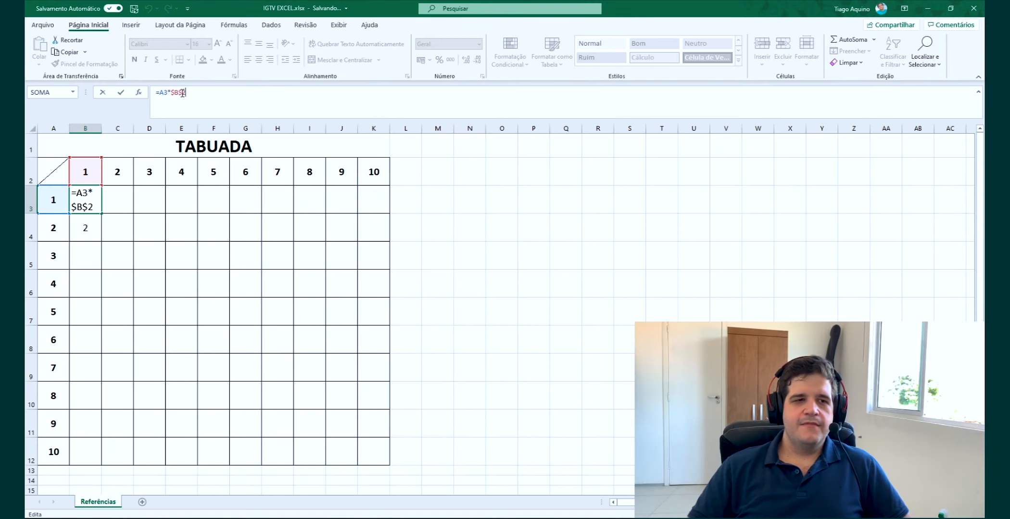
drag(173, 93, 175, 92)
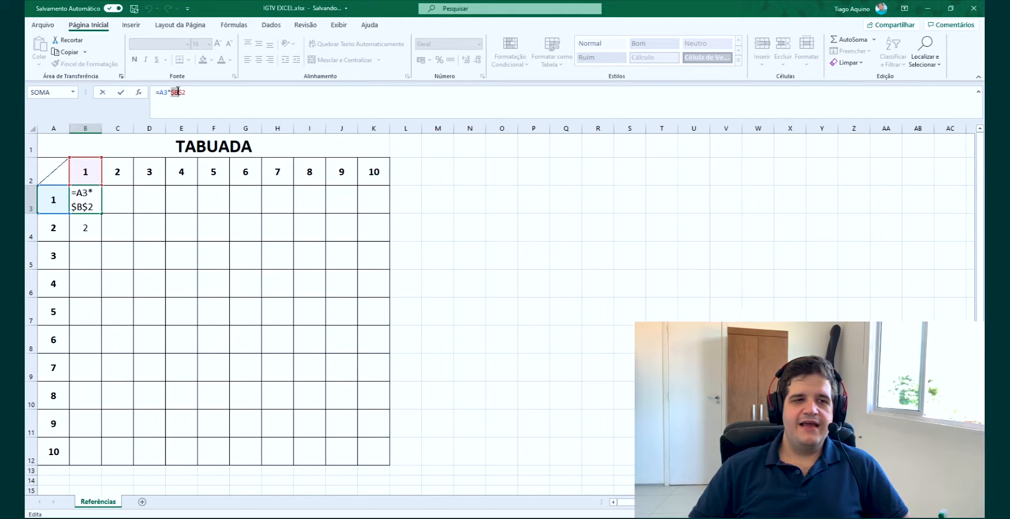
drag(190, 92, 181, 91)
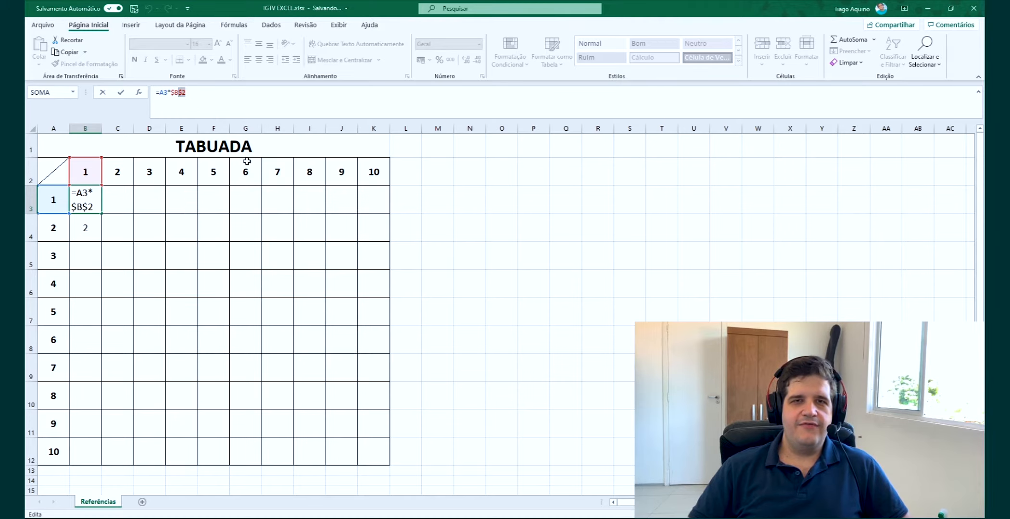
key(ctrl+Return)
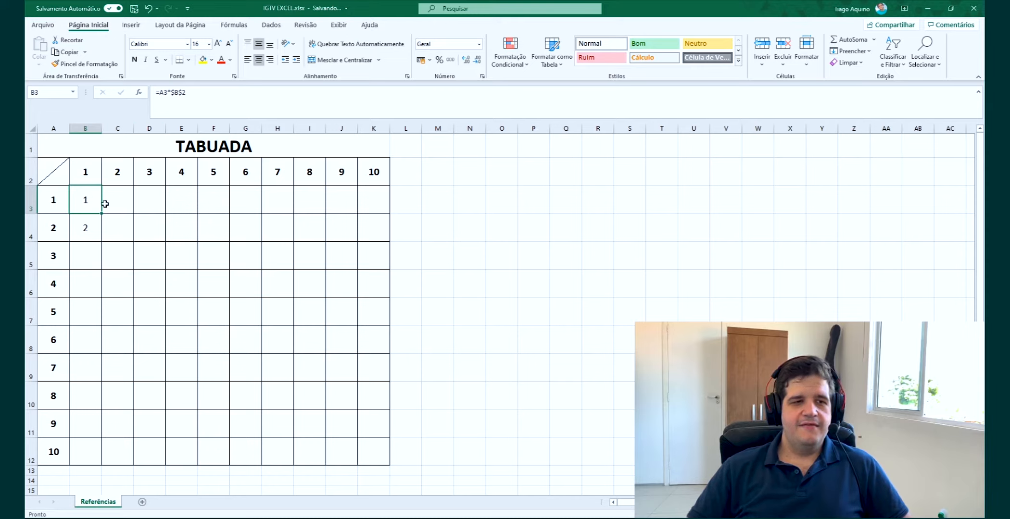
drag(102, 214, 95, 453)
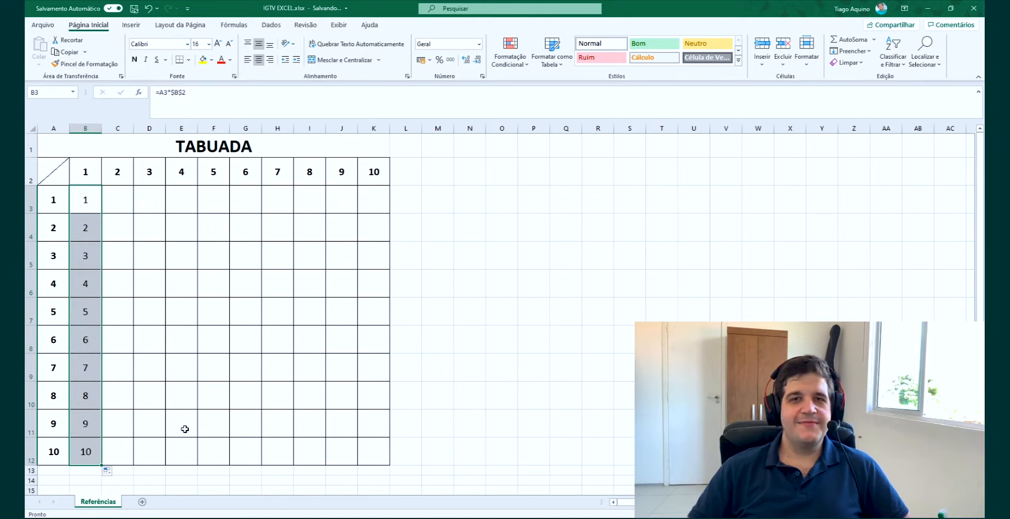
click(88, 312)
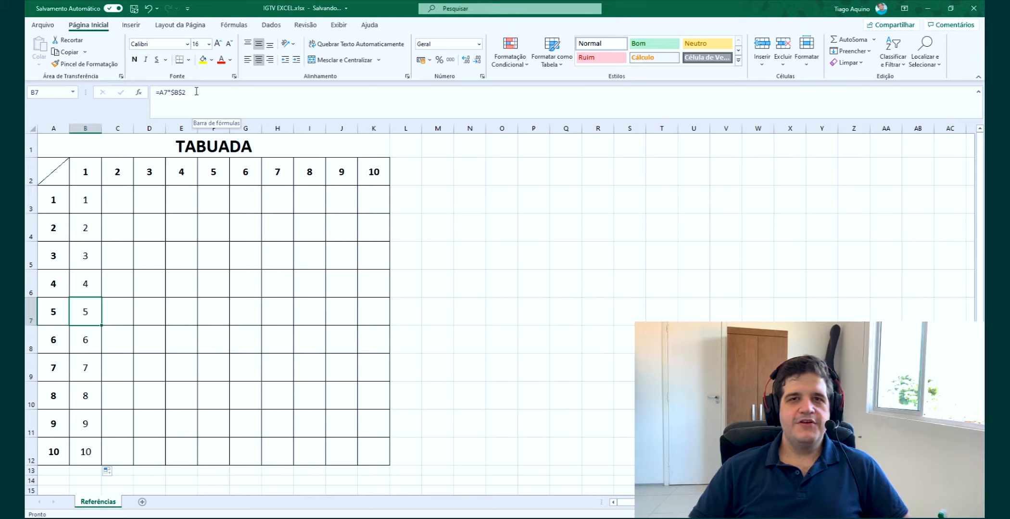
Check which cells the copied formula in B7 refers to.
click(196, 92)
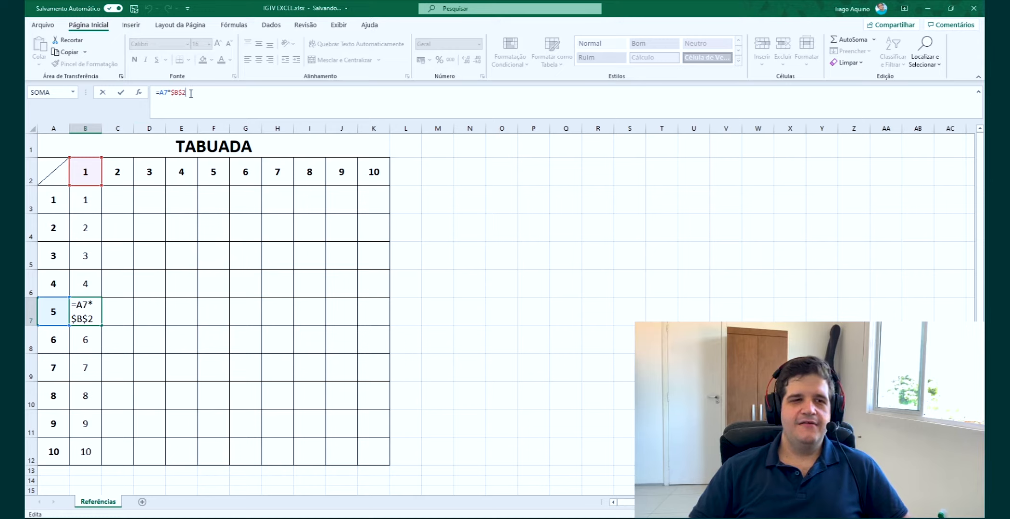
key(Return)
key(Up)
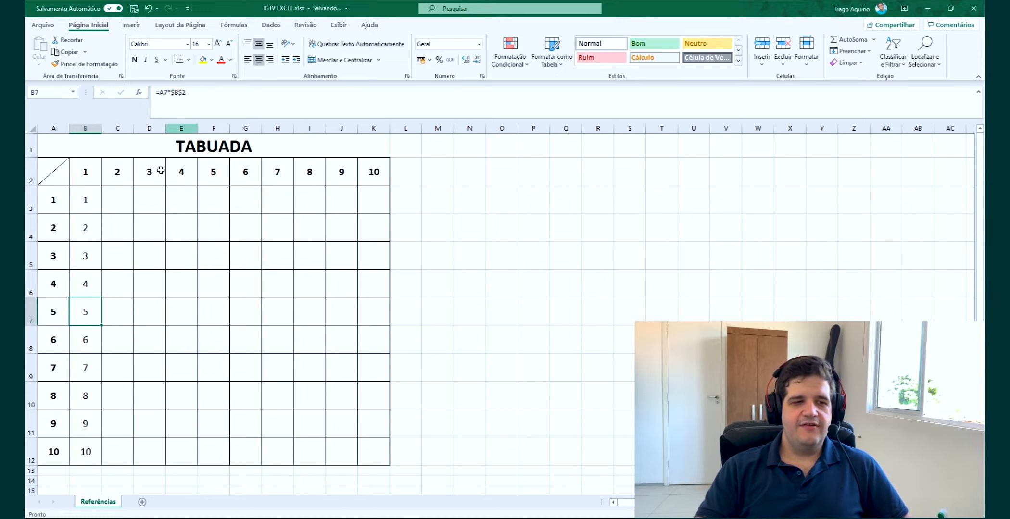
Try filling the B7 formula across to U7, checking the references in U7, and undo the fill.
drag(101, 325, 702, 308)
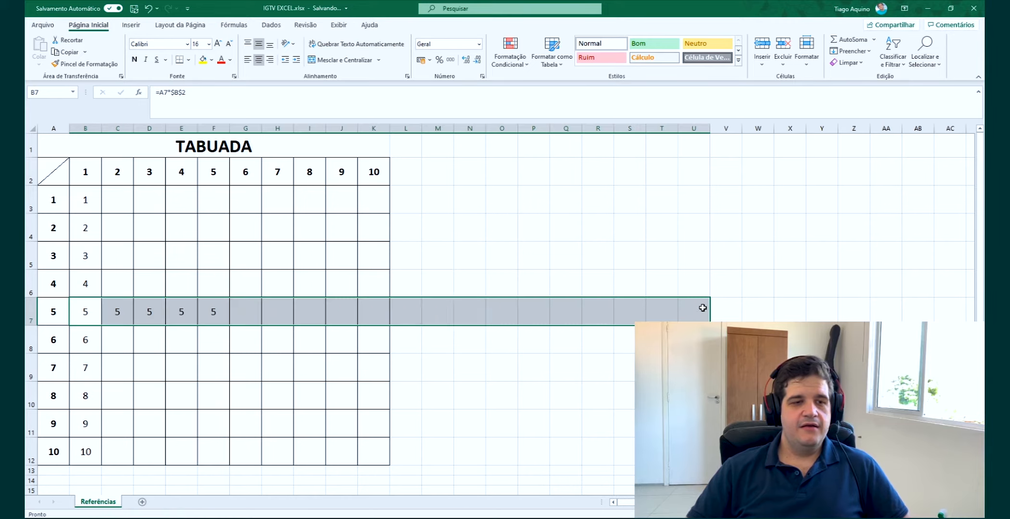
click(701, 309)
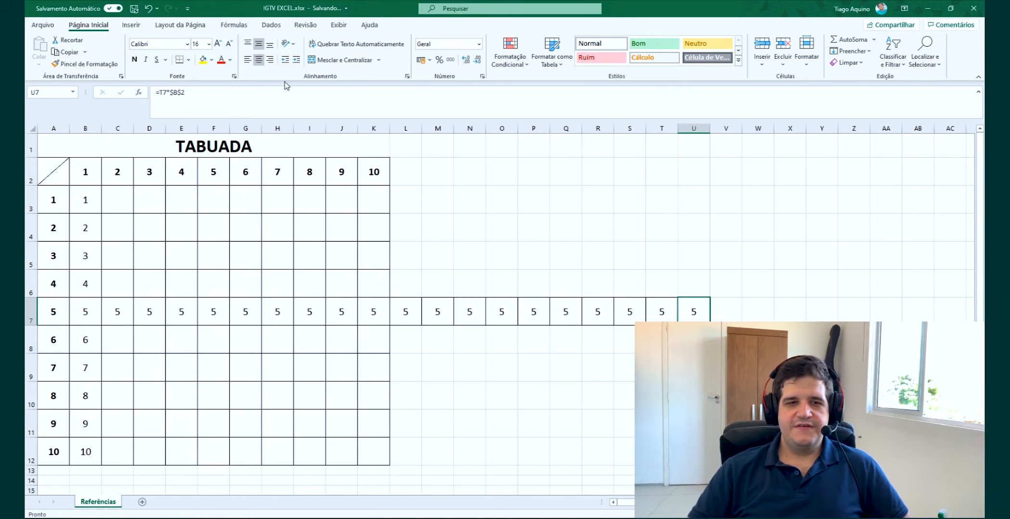
key(F2)
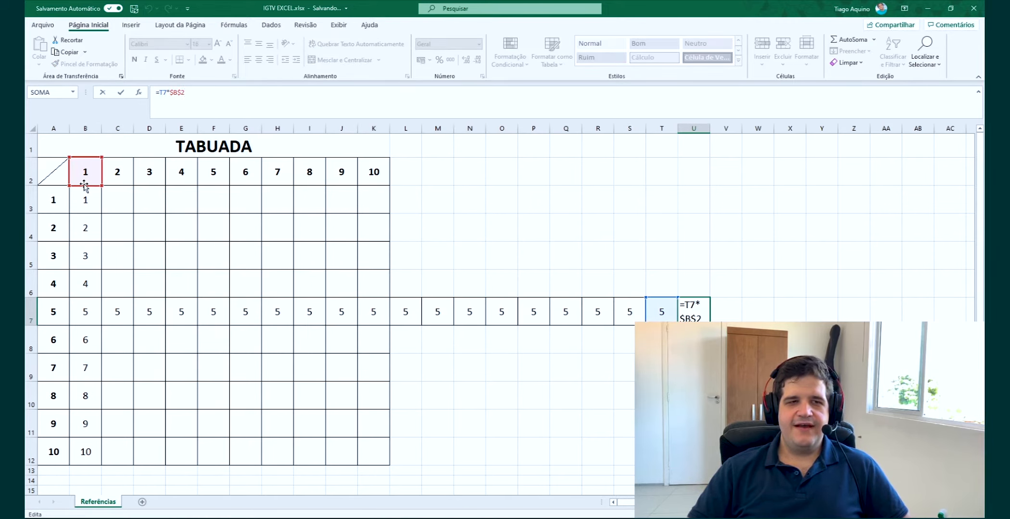
key(Escape)
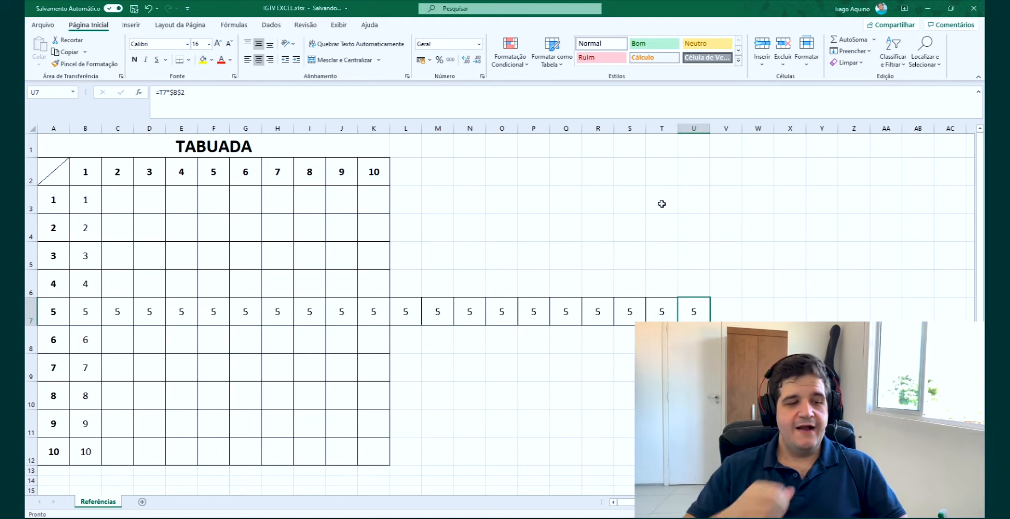
key(ctrl+z)
Try filling the B3 formula across to K3, checking the references in F3, and undo the fill.
click(110, 266)
click(92, 205)
drag(103, 216, 388, 214)
click(111, 206)
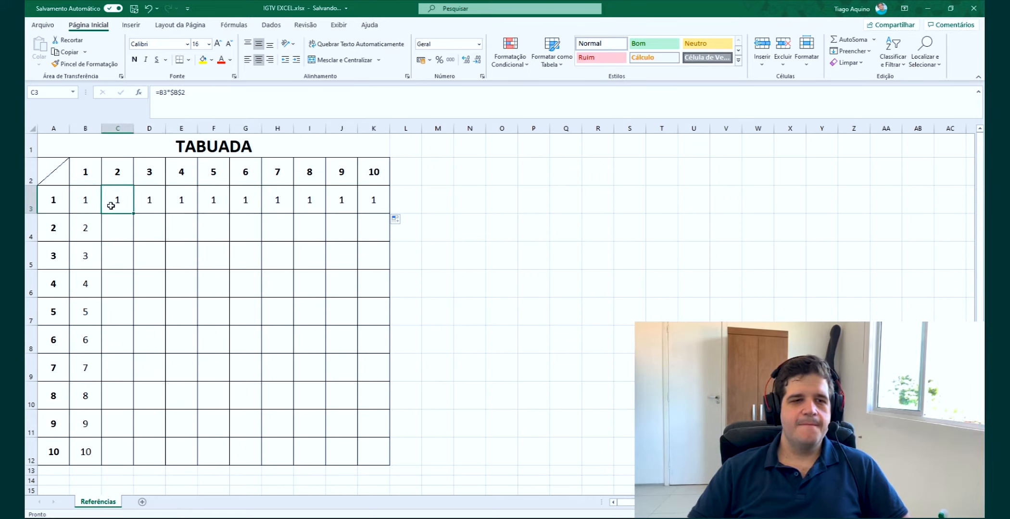
click(211, 199)
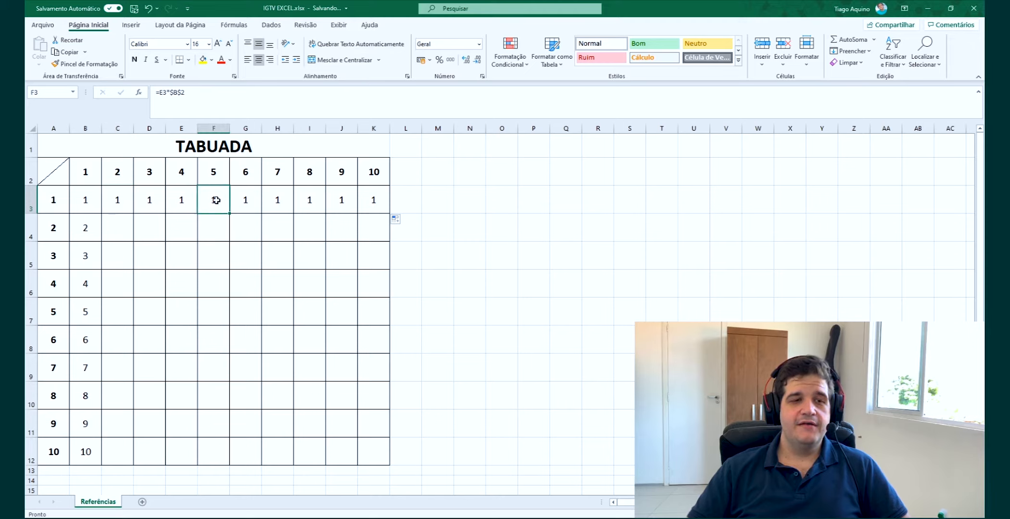
click(215, 91)
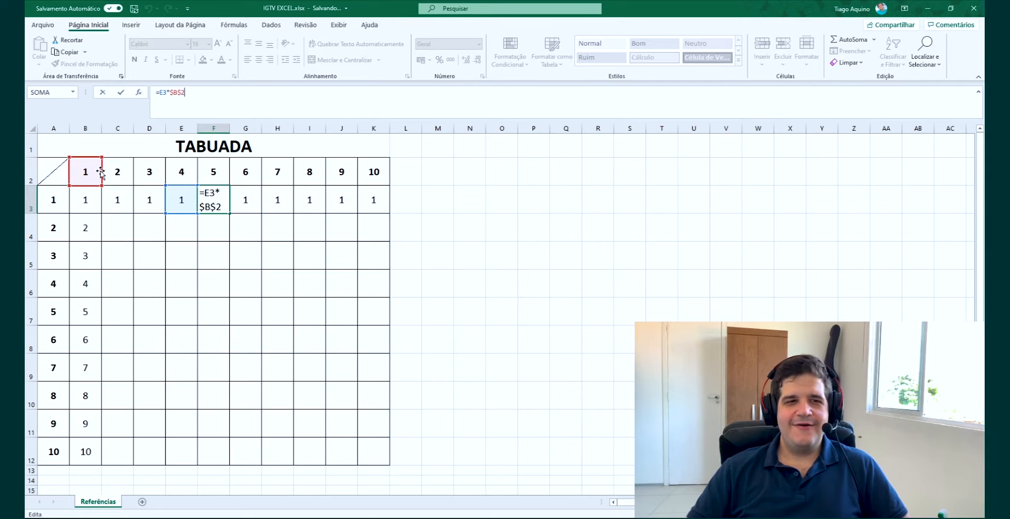
key(Return)
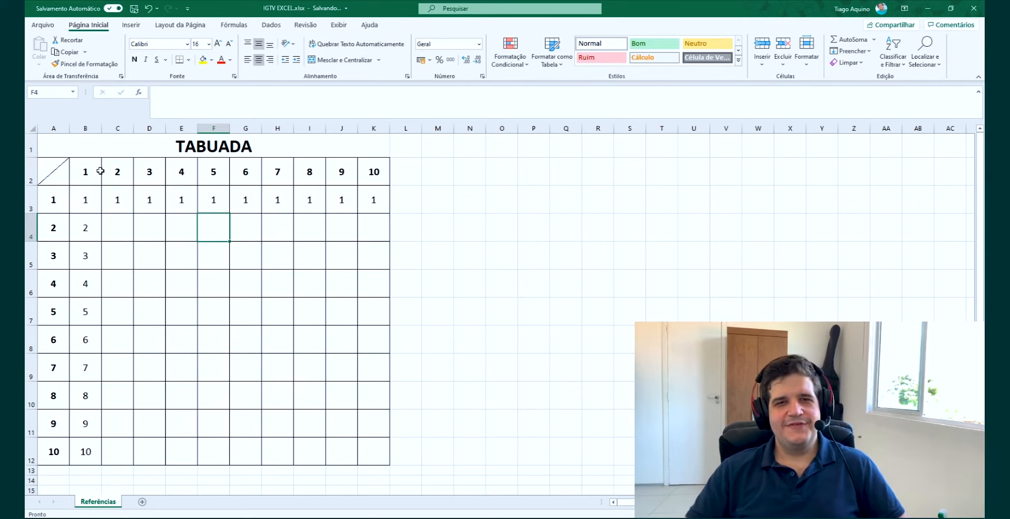
key(Up)
key(ctrl+z)
Remove the dollar sign before the column letter B in the B3 formula so that it reads =A3*B$2.
click(131, 243)
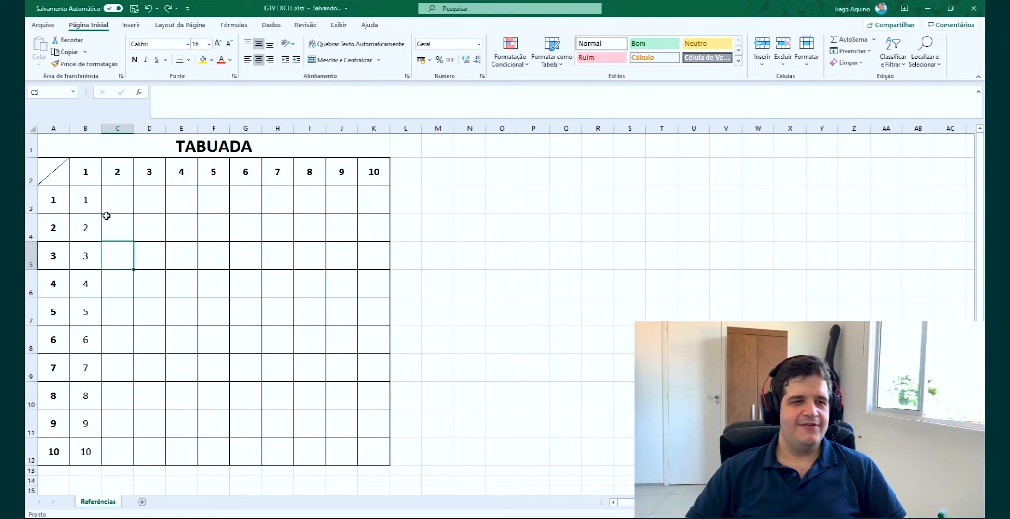
click(88, 206)
click(207, 96)
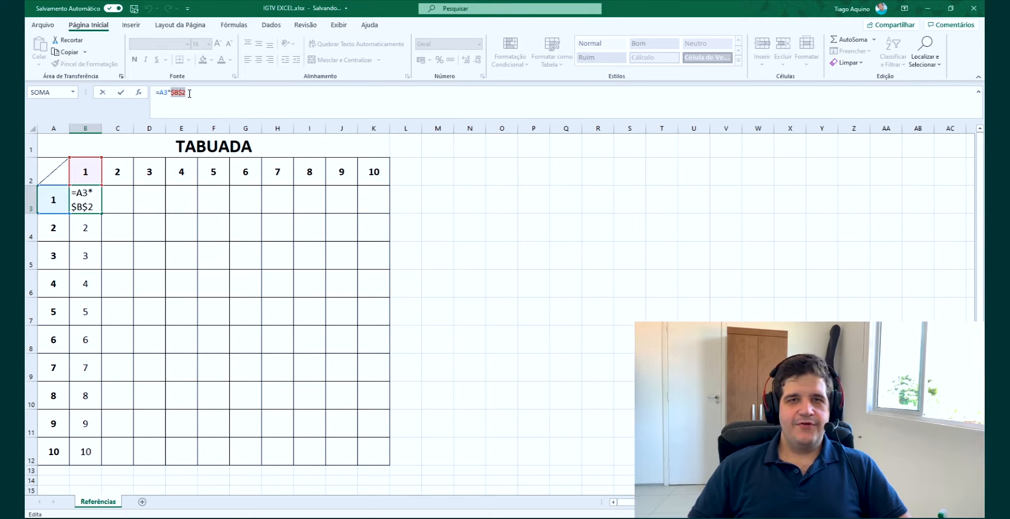
drag(159, 93, 167, 93)
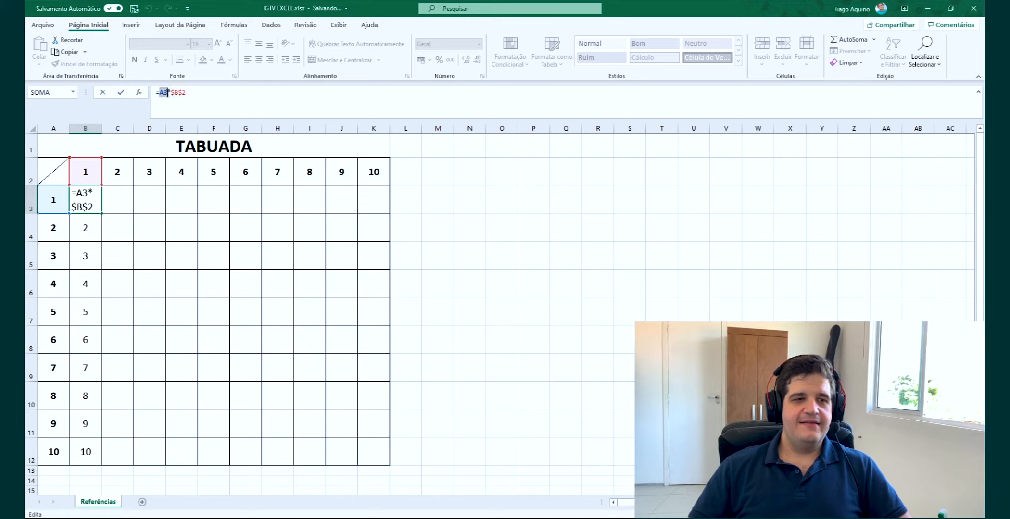
click(205, 94)
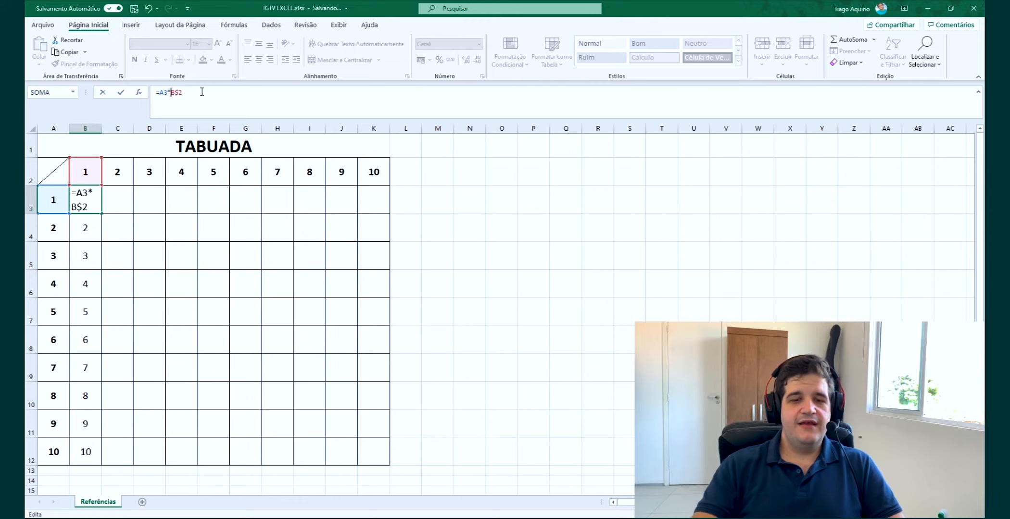
key(BackSpace)
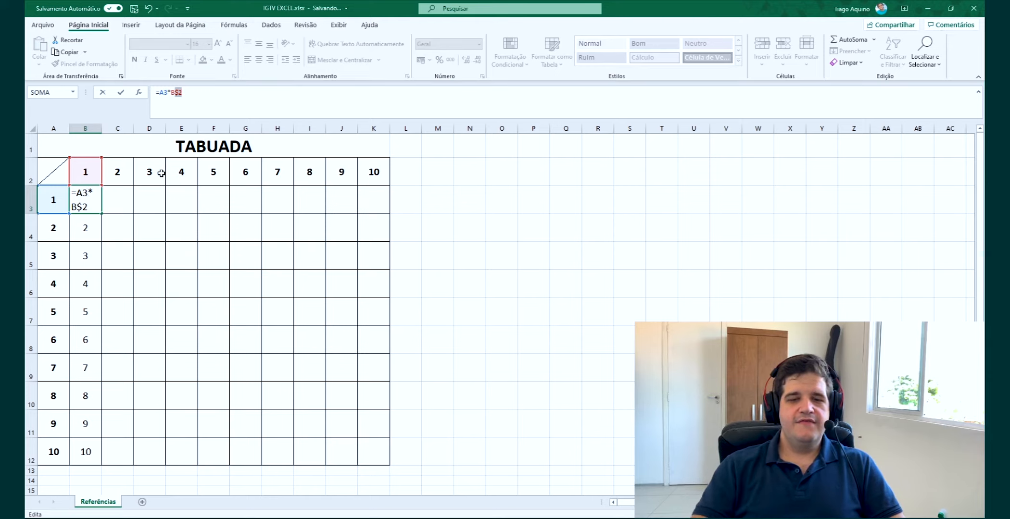
key(ctrl+Return)
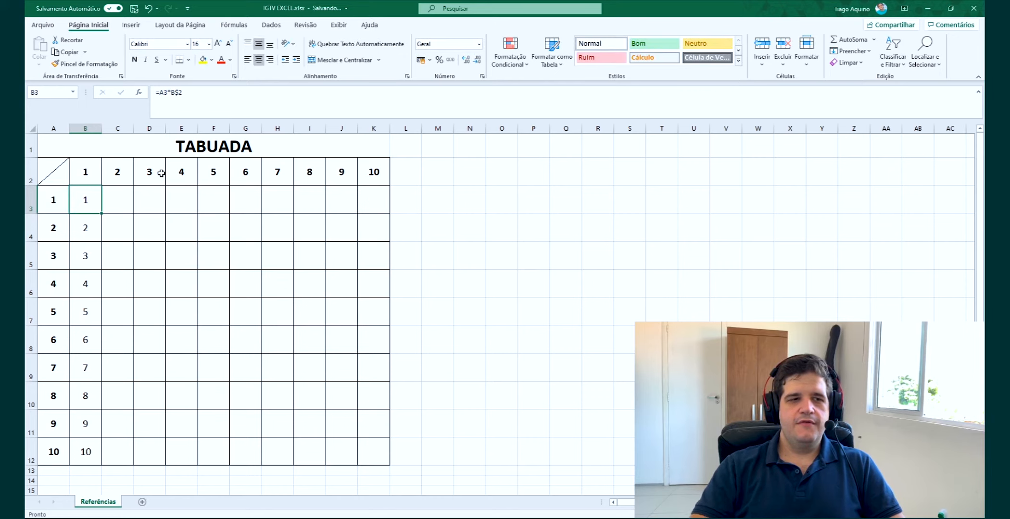
Fill the B3 formula down through B12 and check the references in B8.
drag(102, 214, 103, 452)
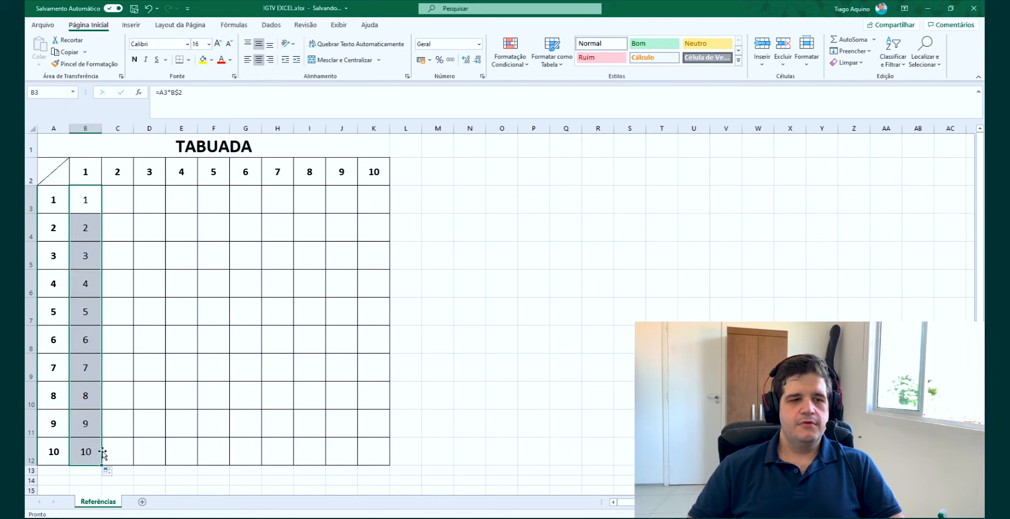
click(88, 342)
click(197, 101)
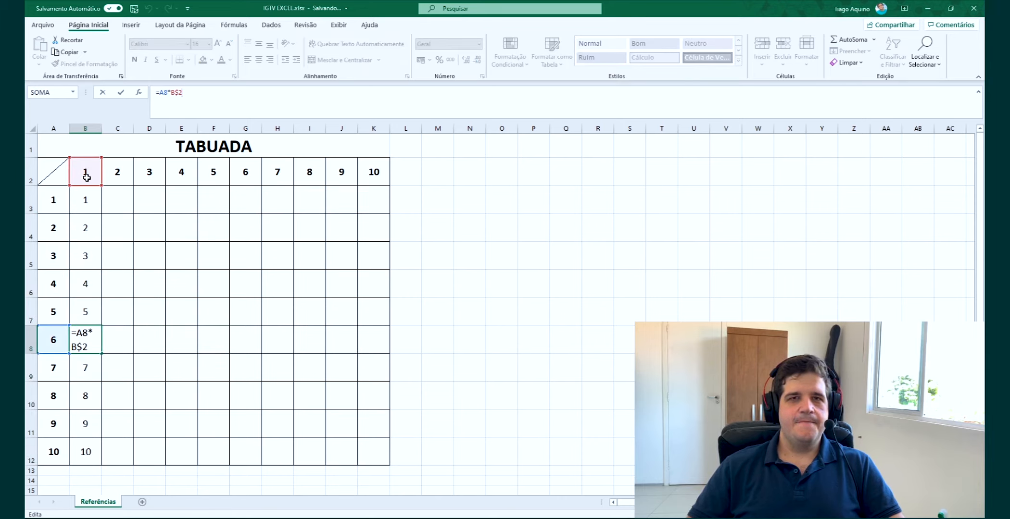
key(Return)
Fill the B3 formula across to K3 and inspect both references in the H3 copy.
click(88, 202)
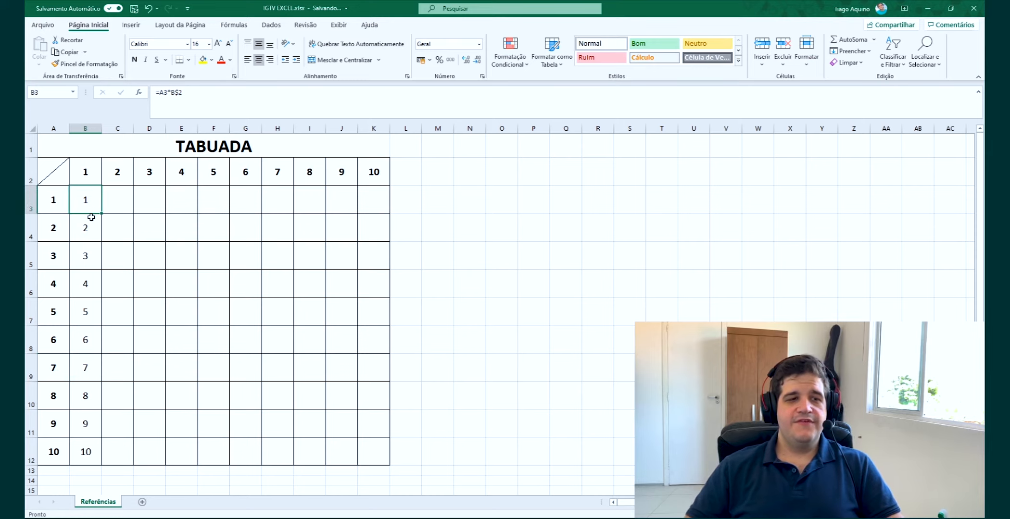
drag(102, 213, 383, 215)
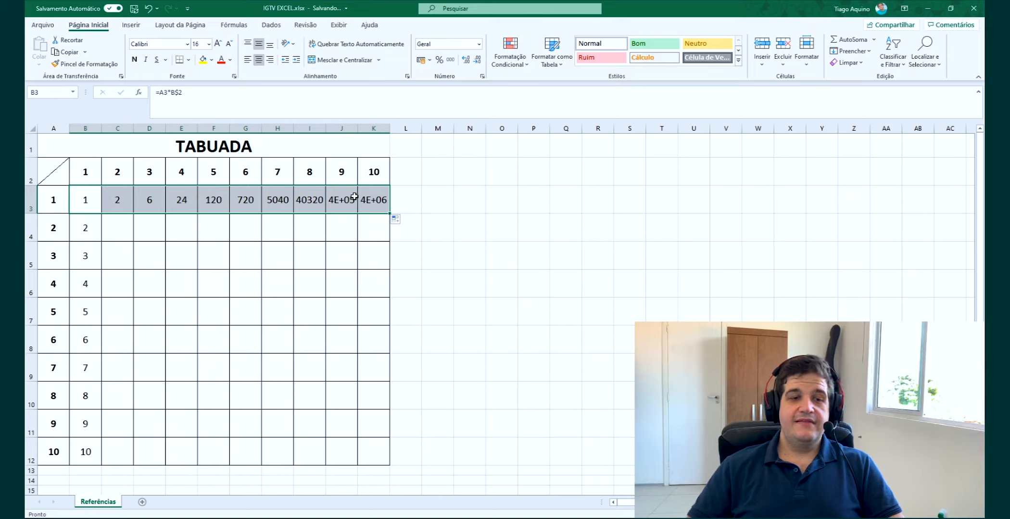
click(277, 200)
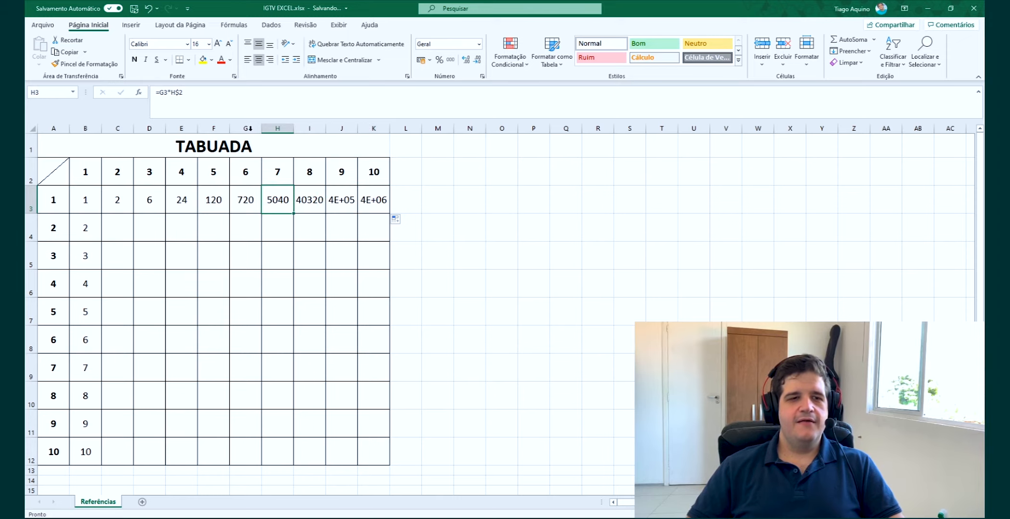
click(250, 96)
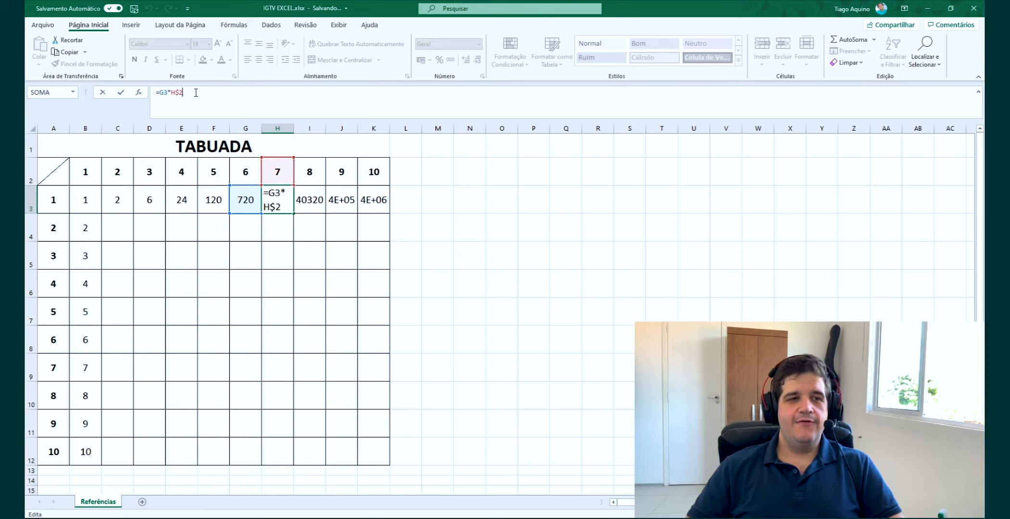
drag(187, 93, 172, 92)
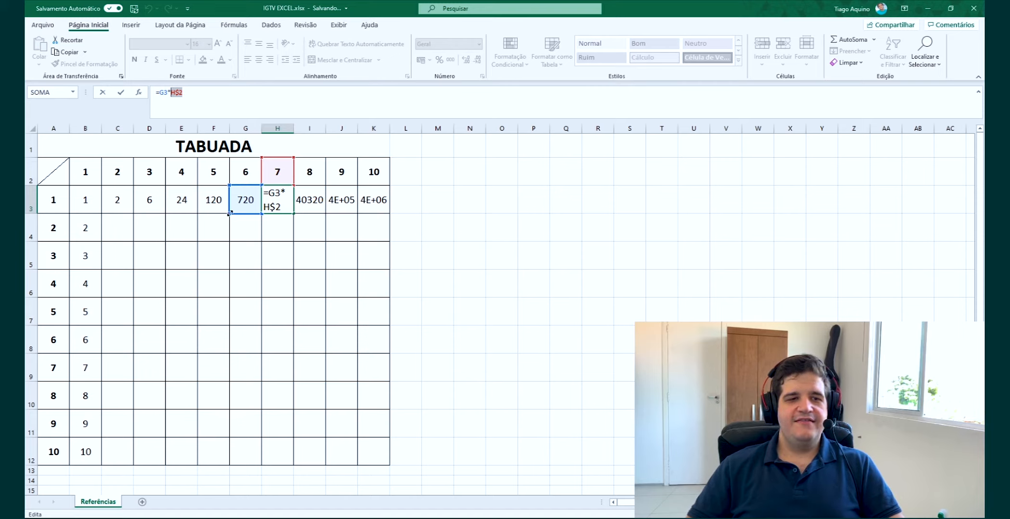
key(Return)
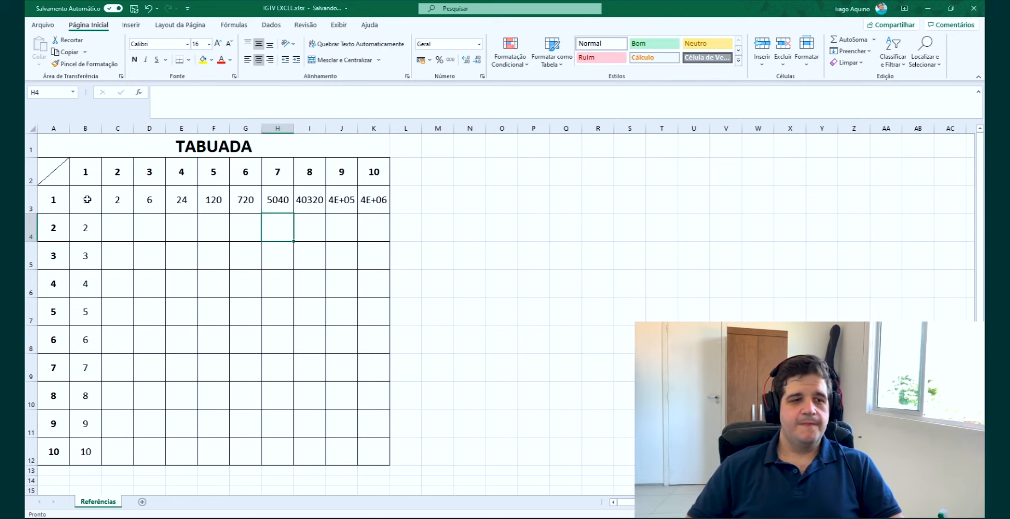
Anchor column A in the B3 formula so that it reads =$A3*B$2.
click(88, 192)
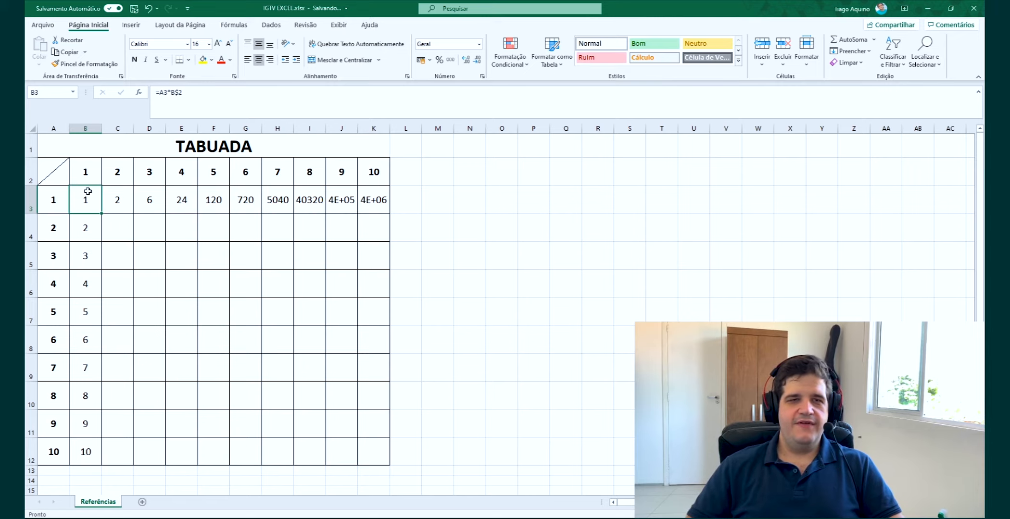
click(183, 98)
drag(182, 93, 157, 92)
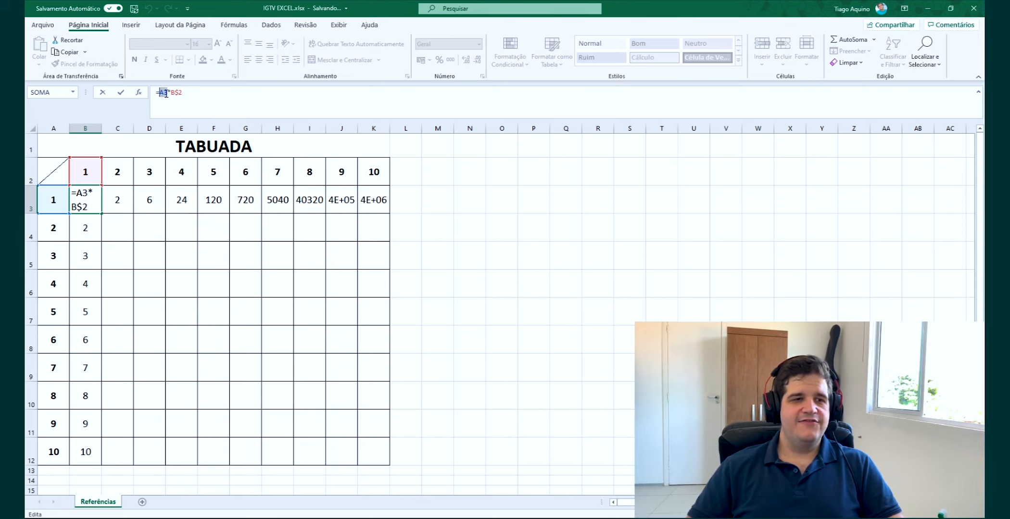
click(186, 95)
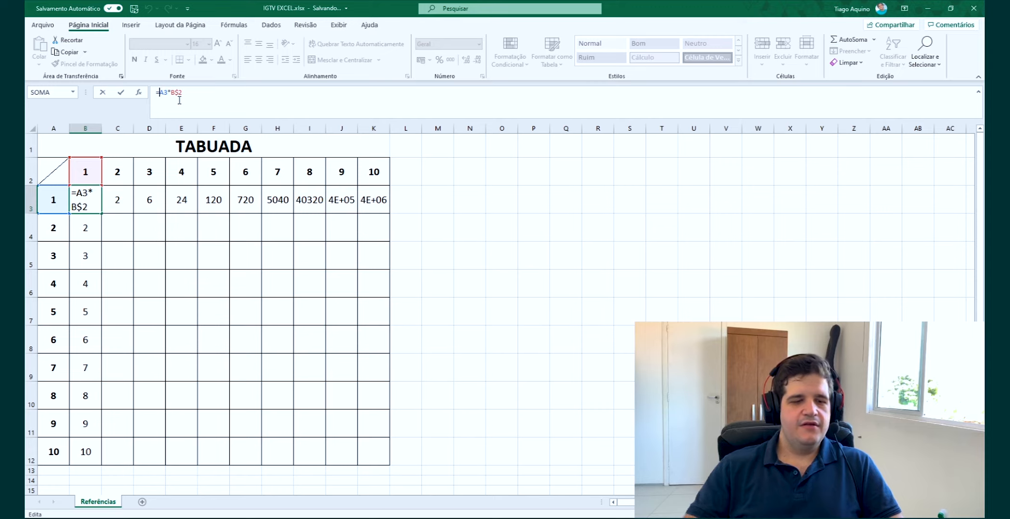
text($)
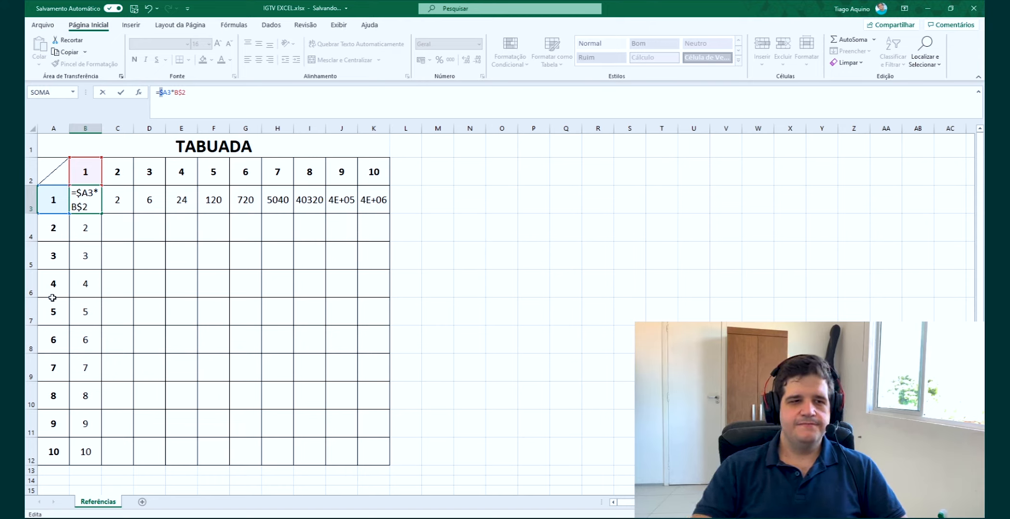
key(Return)
key(Up)
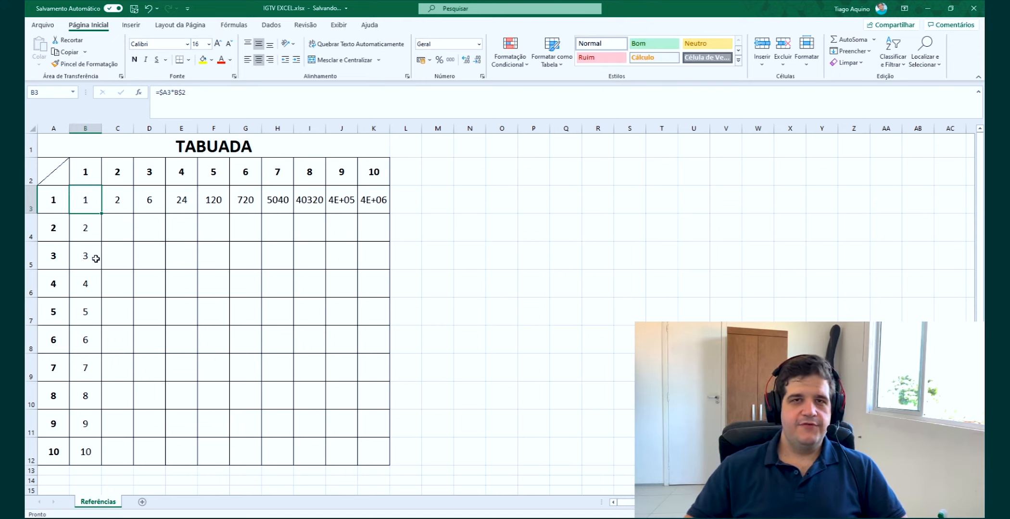
Fill the B3 formula down through B12 and across row 3 through K3.
drag(103, 214, 100, 464)
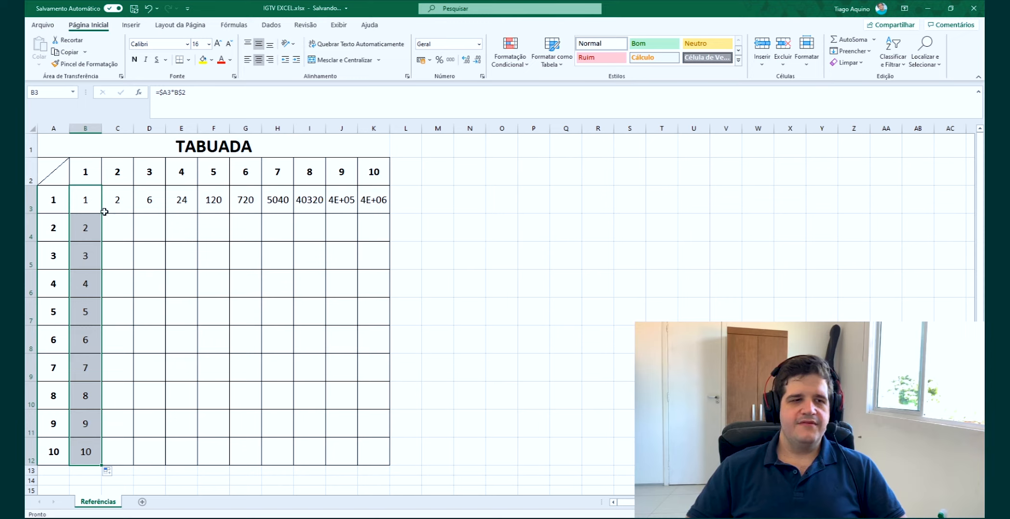
click(90, 203)
drag(103, 214, 384, 208)
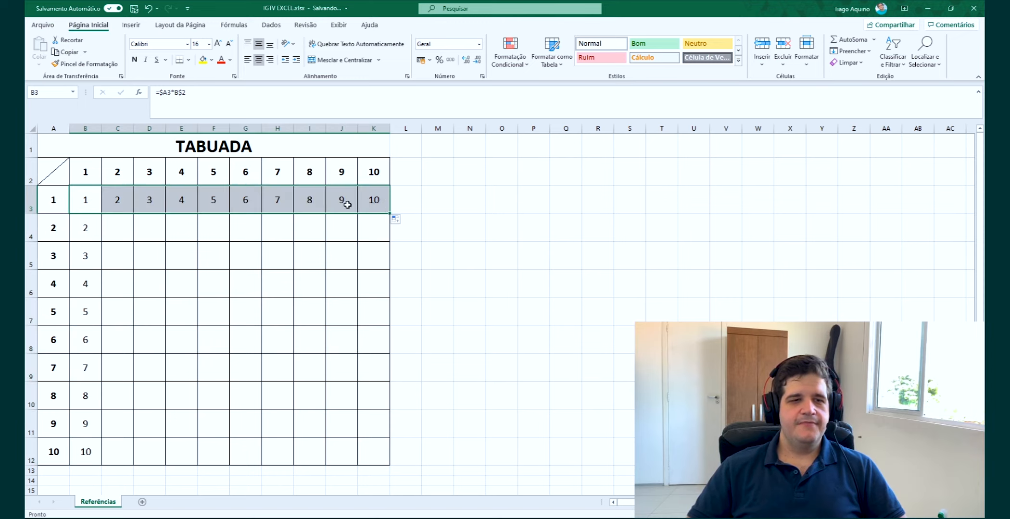
Check which cells the copied formula in J3 refers to.
click(339, 199)
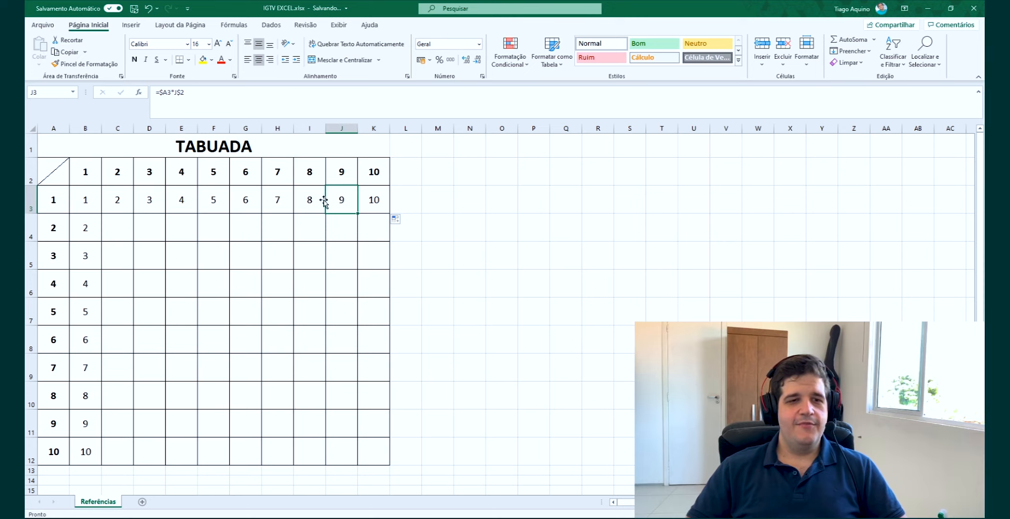
click(198, 92)
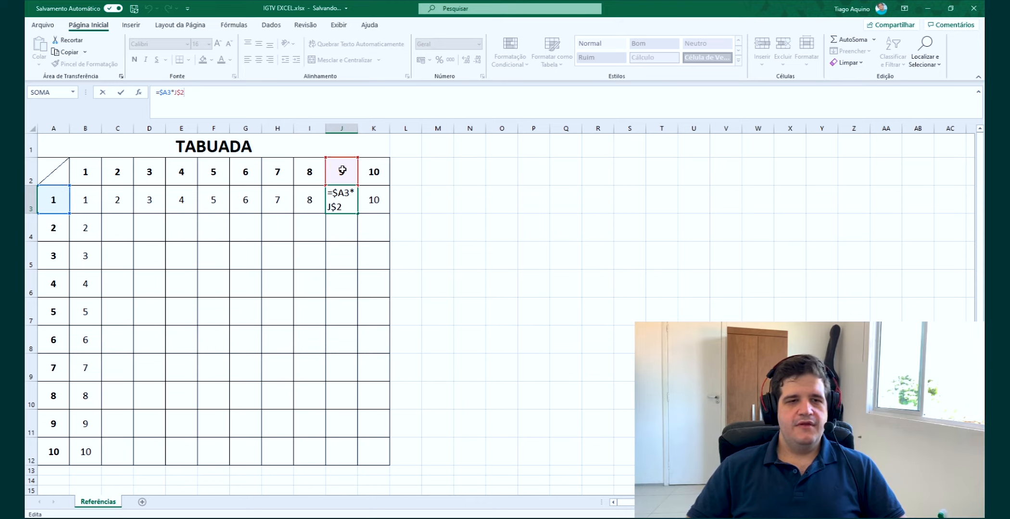
key(Return)
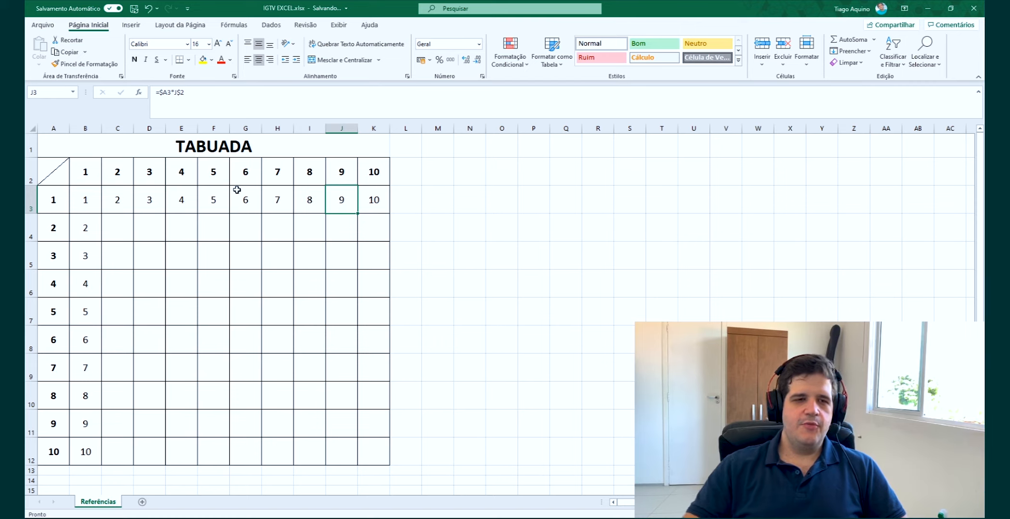
Fill the row 3 formulas down through row 12 so the whole grid B3:K12 holds the multiplication formula.
drag(94, 202, 366, 200)
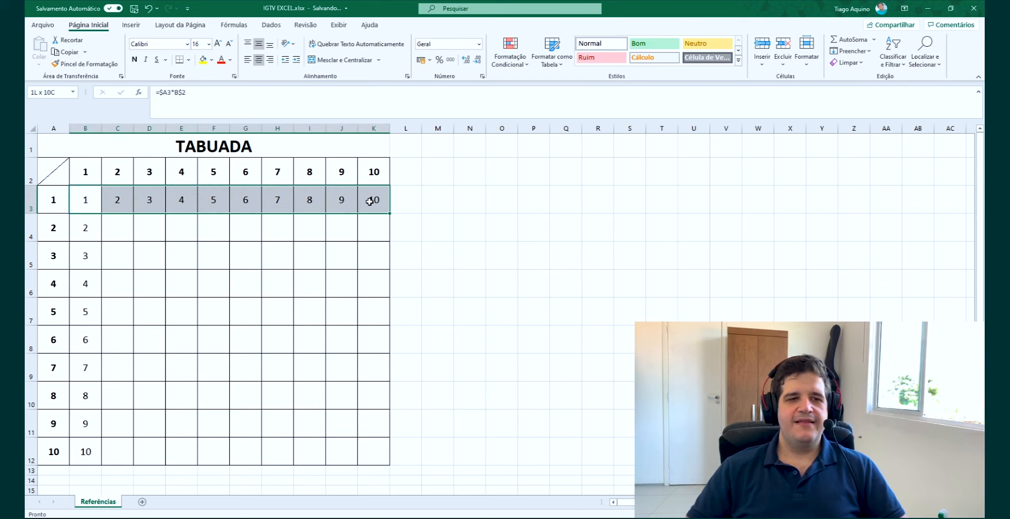
drag(90, 198, 379, 199)
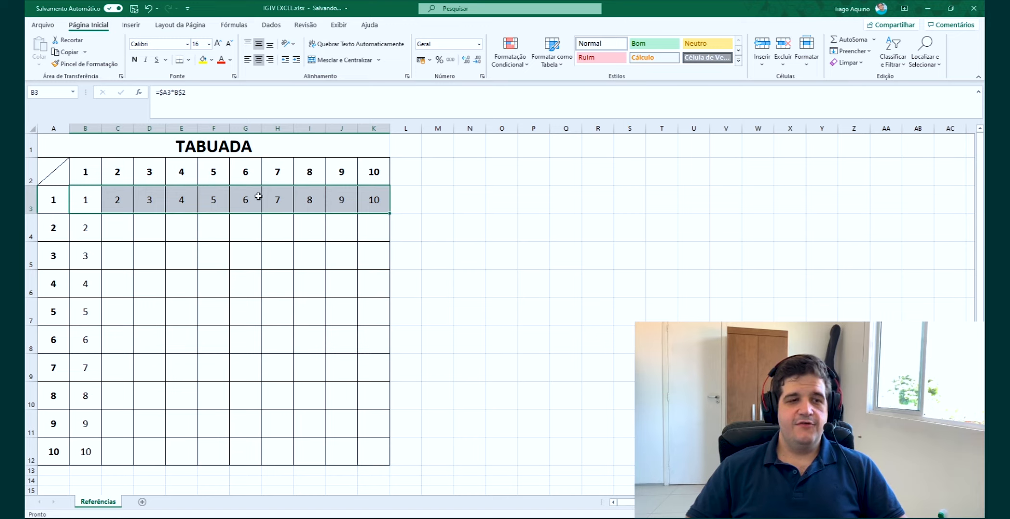
click(92, 196)
drag(86, 199, 383, 463)
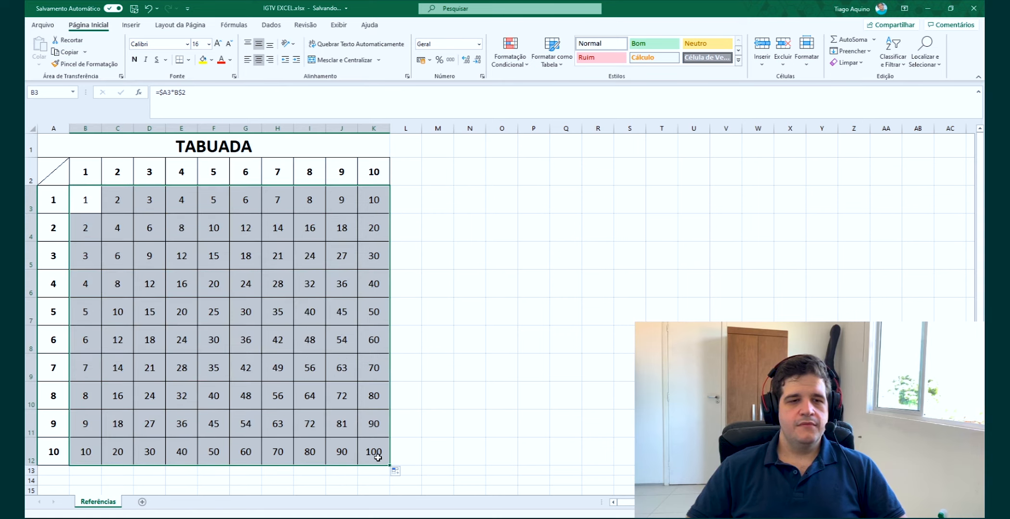
Check the copied formula in K12 and trace which cells the formulas in I6 and E9 refer to.
click(378, 453)
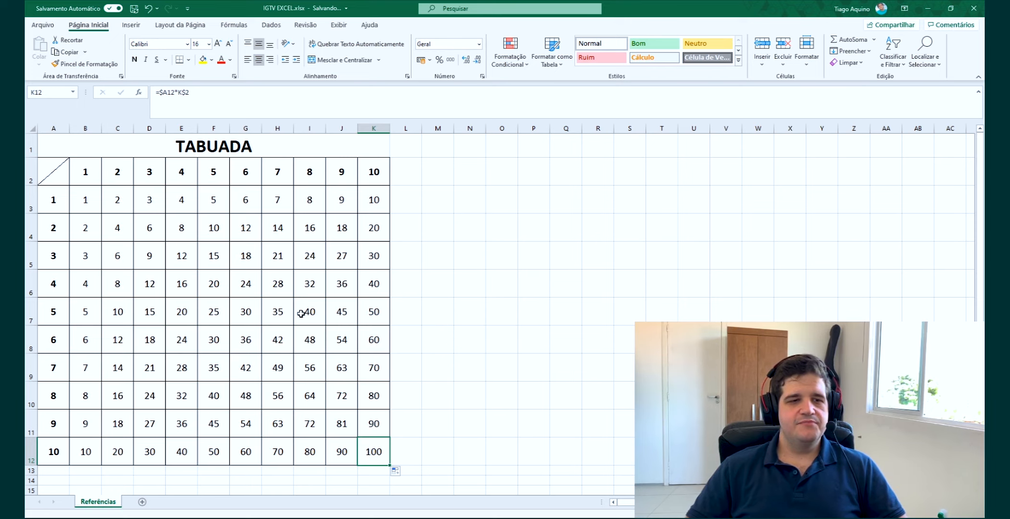
click(310, 289)
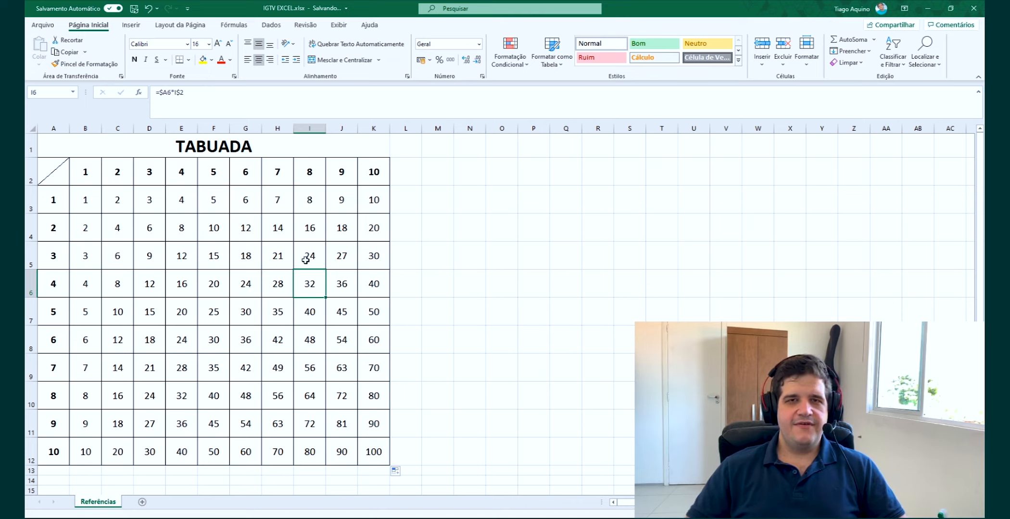
click(193, 91)
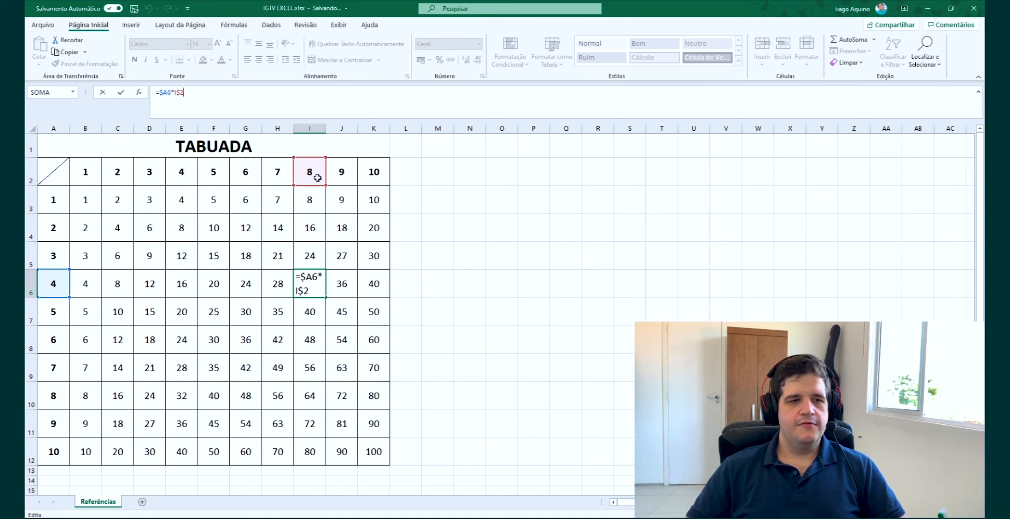
key(Return)
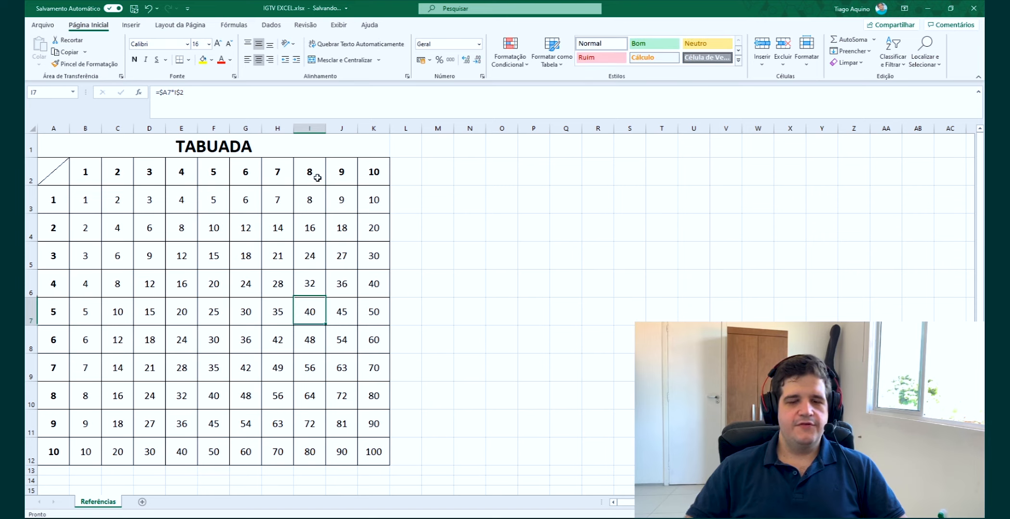
click(183, 368)
click(217, 103)
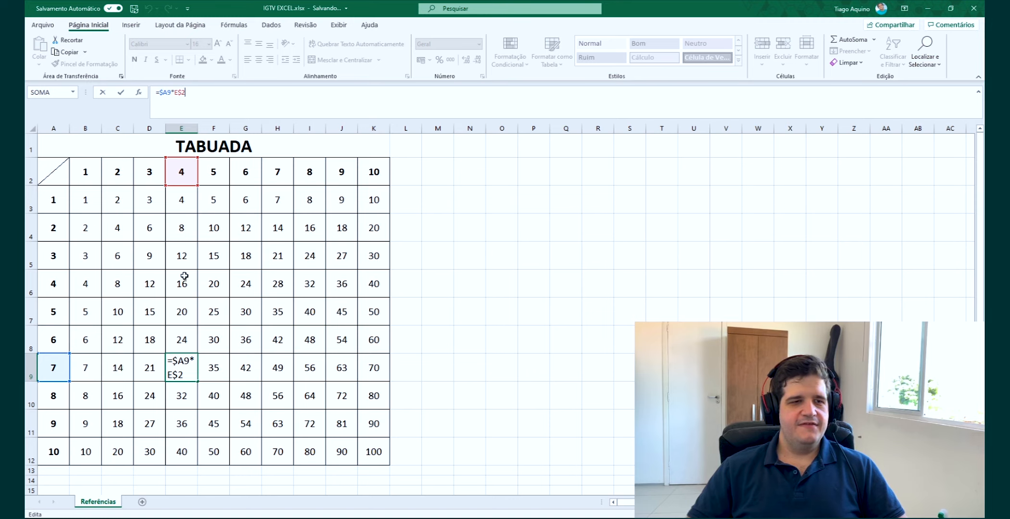
key(Return)
click(419, 167)
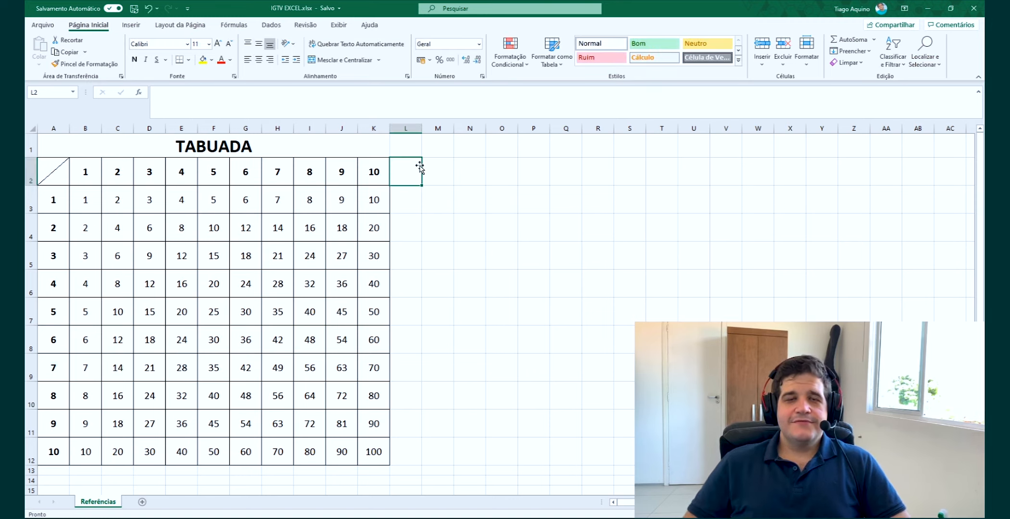